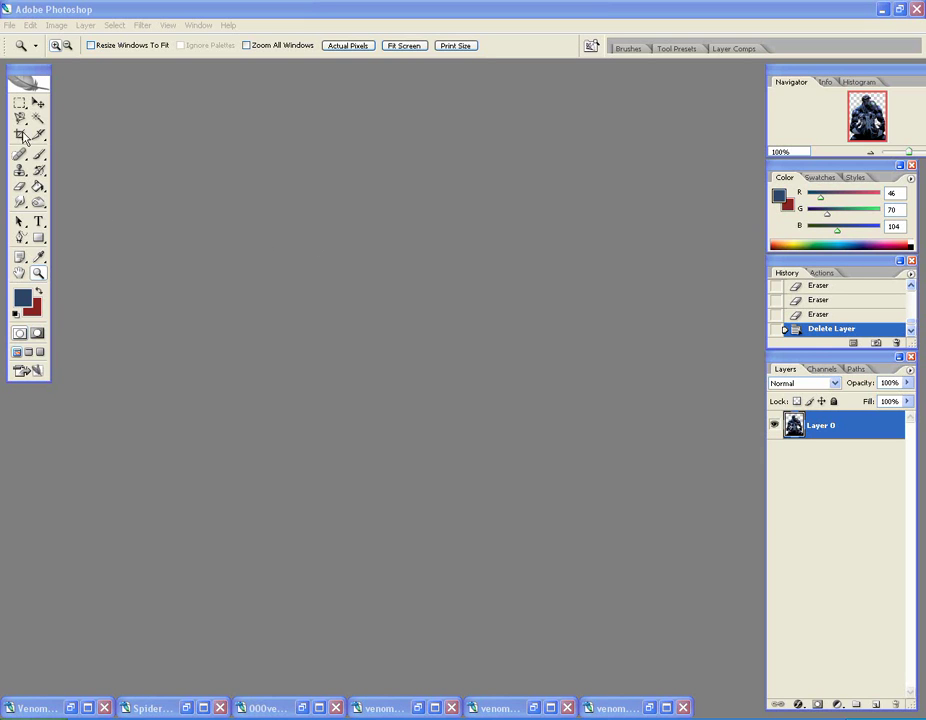
Create a new RGB document 360 pixels wide and 130 pixels high, and place its window in the middle of the workspace
{"action": "left_click", "coordinate": [14, 30]}
{"action": "left_click", "coordinate": [12, 26]}
{"action": "left_click", "coordinate": [30, 40]}
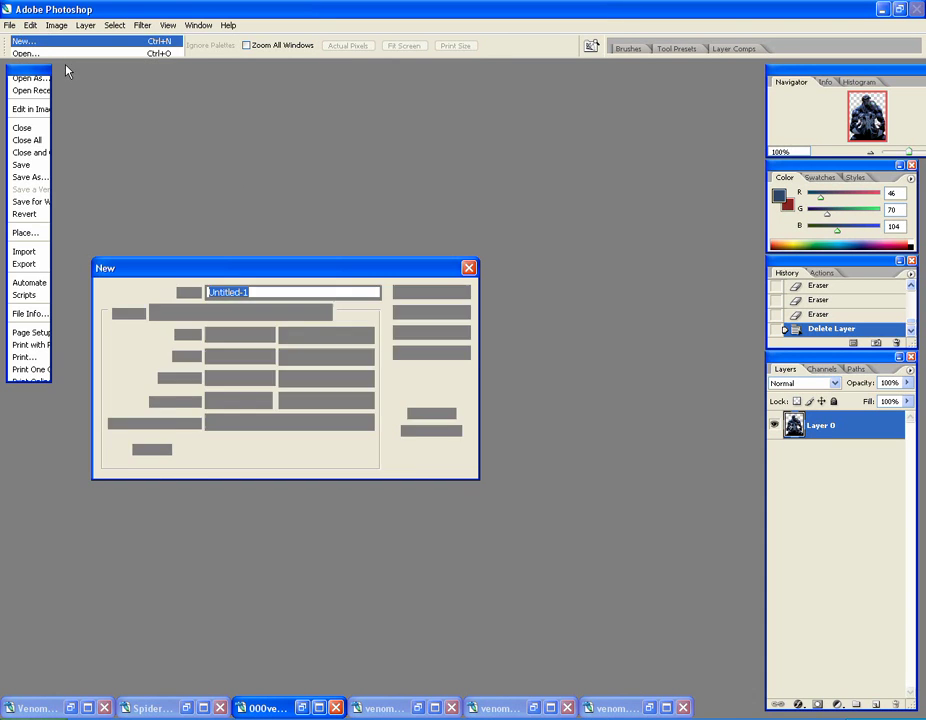
{"action": "key", "text": "Tab"}
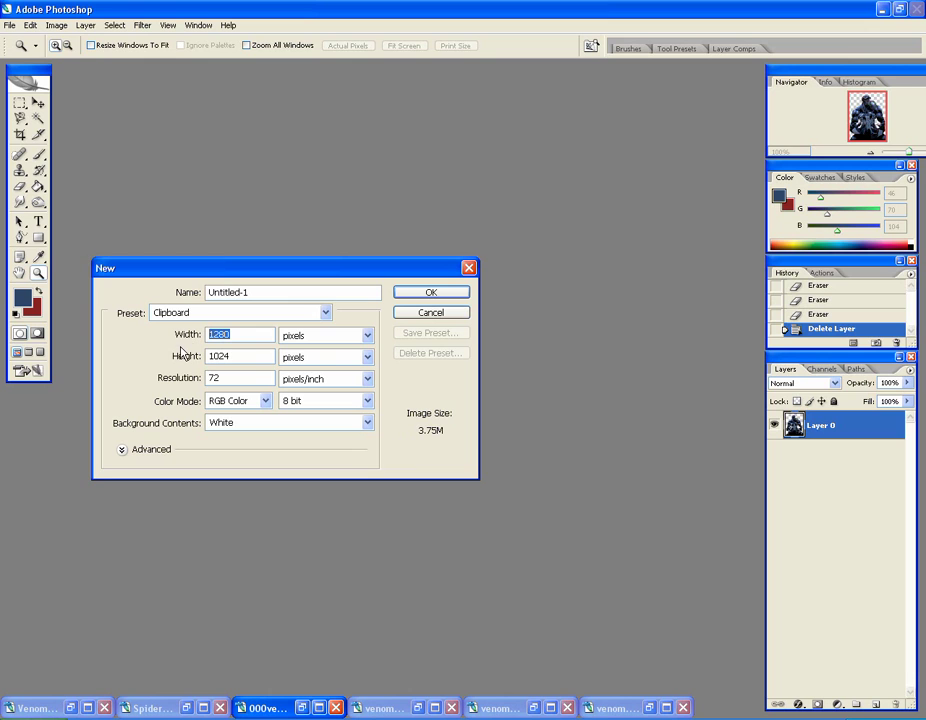
{"action": "type", "text": "36"}
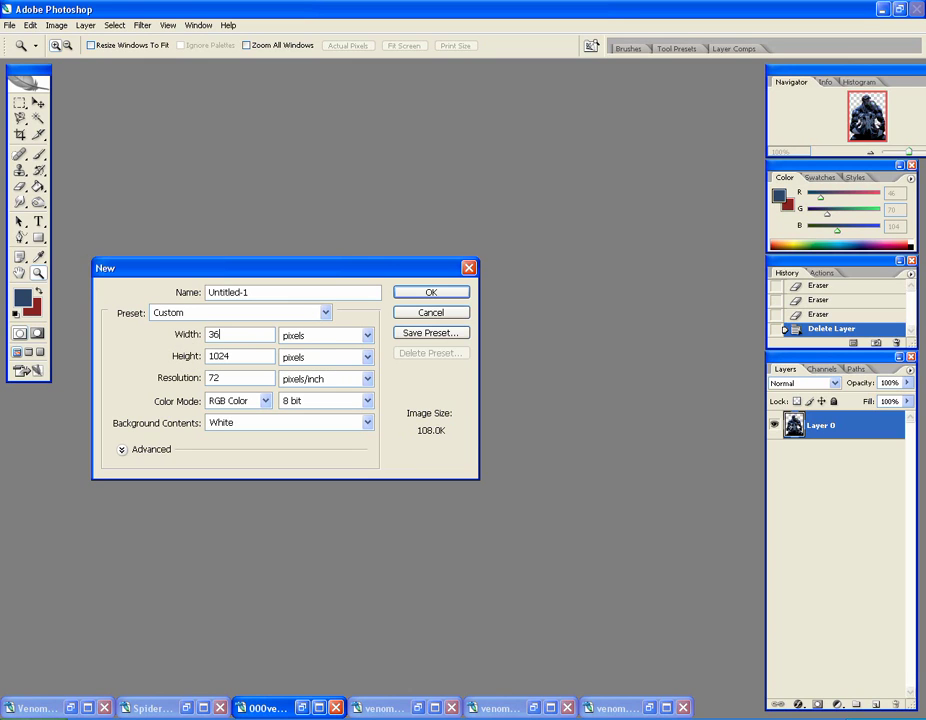
{"action": "type", "text": "0"}
{"action": "key", "text": "Tab"}
{"action": "type", "text": "130"}
{"action": "left_click", "coordinate": [447, 294]}
{"action": "left_click_drag", "start_coordinate": [370, 224], "coordinate": [489, 309]}
{"action": "left_click_drag", "start_coordinate": [292, 117], "coordinate": [386, 203]}
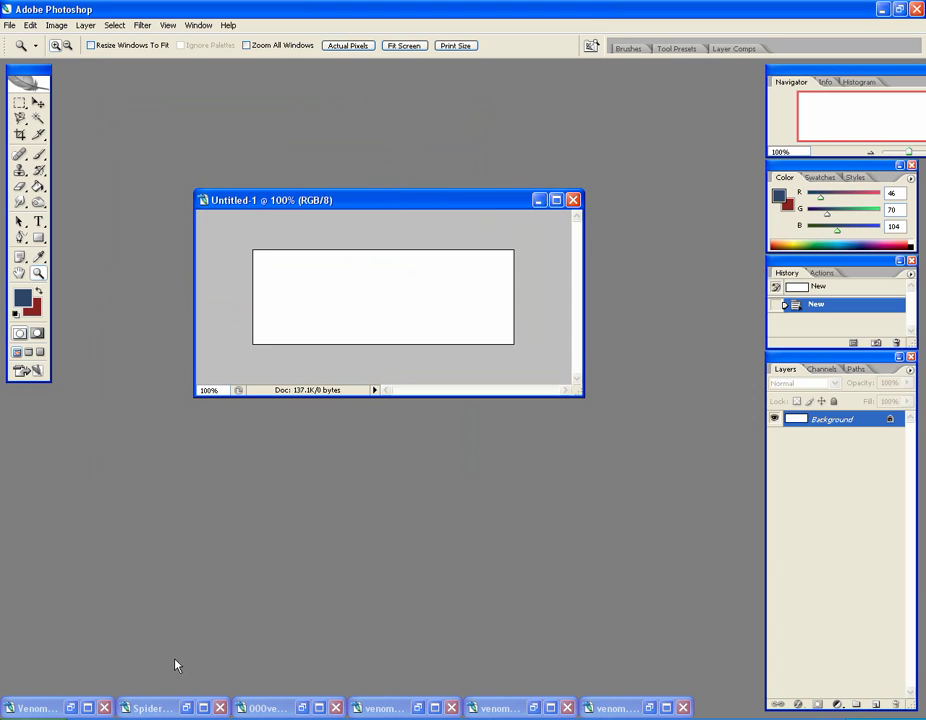
Restore the minimized Spider-Man, 000venom.png, venomncarnage5mu.png, venomcarnage.png and venom.png render windows
{"action": "left_click", "coordinate": [160, 712]}
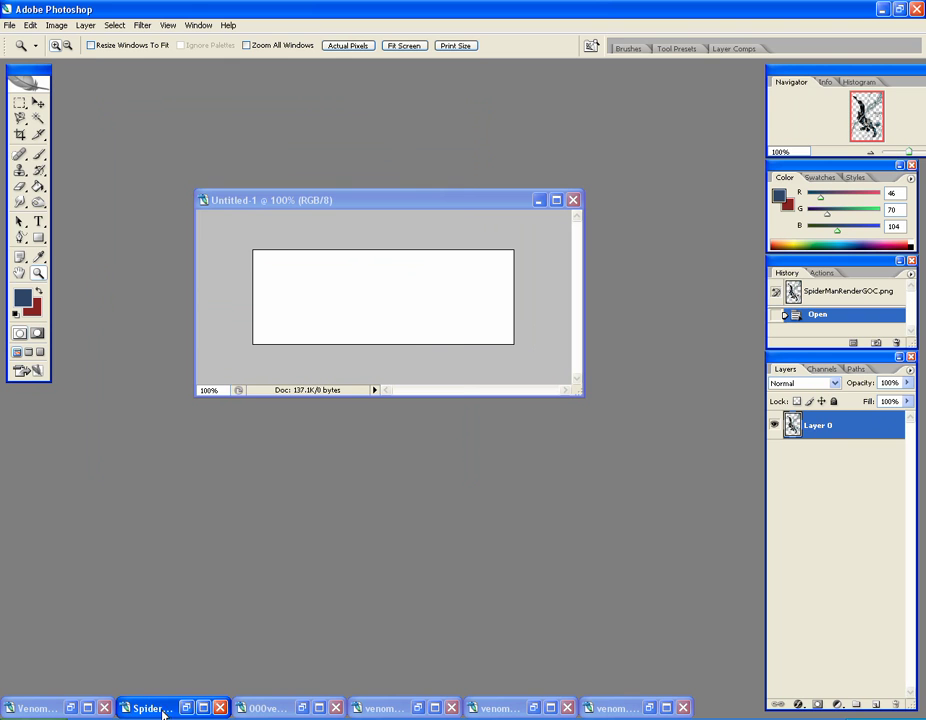
{"action": "double_click", "coordinate": [163, 712]}
{"action": "double_click", "coordinate": [273, 712]}
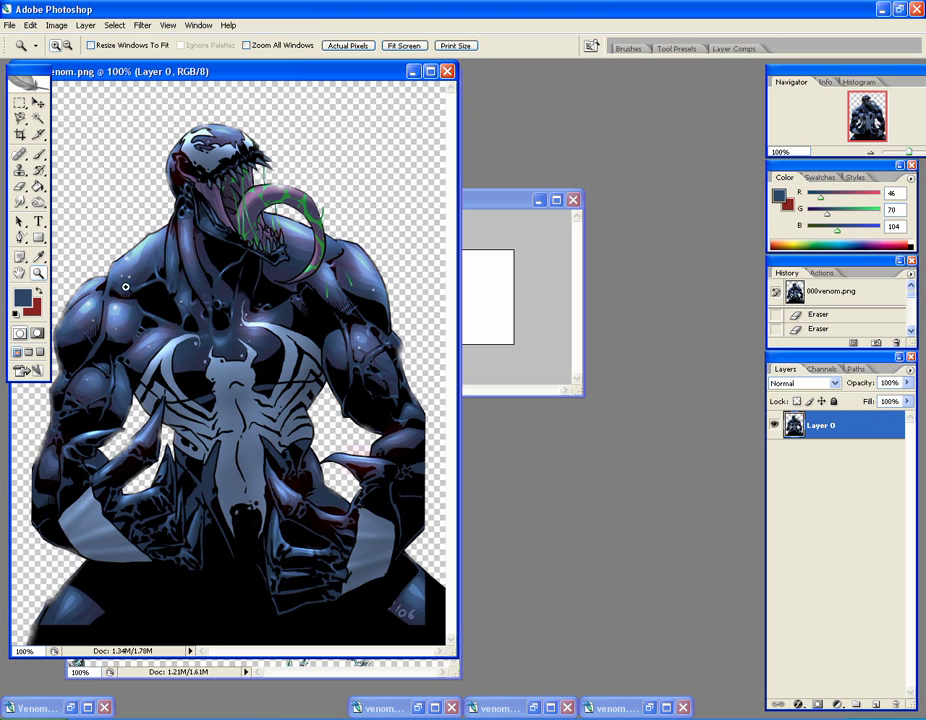
{"action": "double_click", "coordinate": [390, 710]}
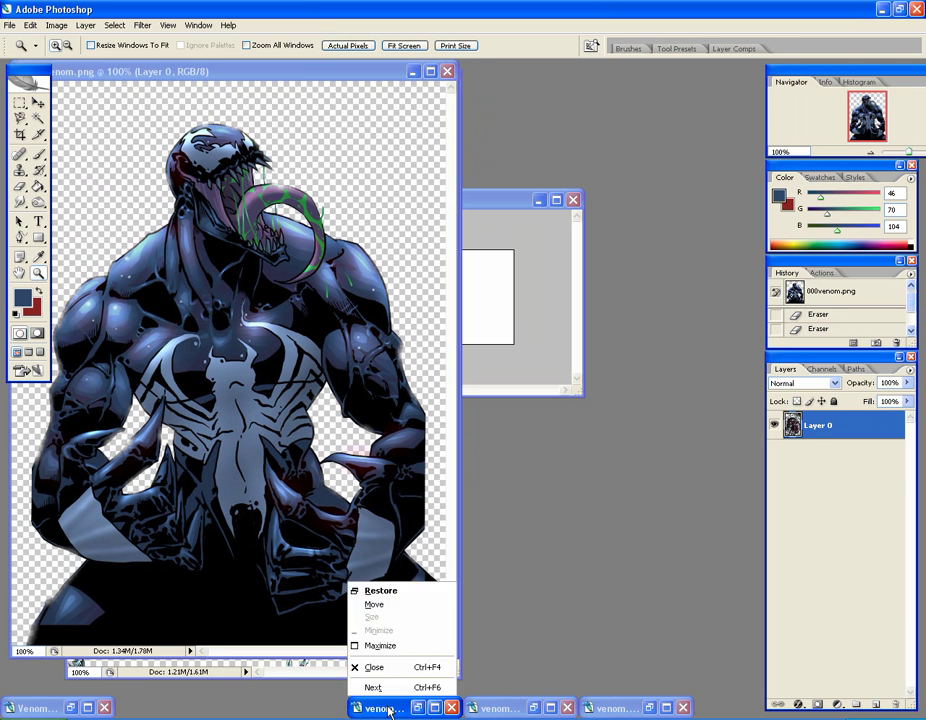
{"action": "left_click", "coordinate": [500, 710]}
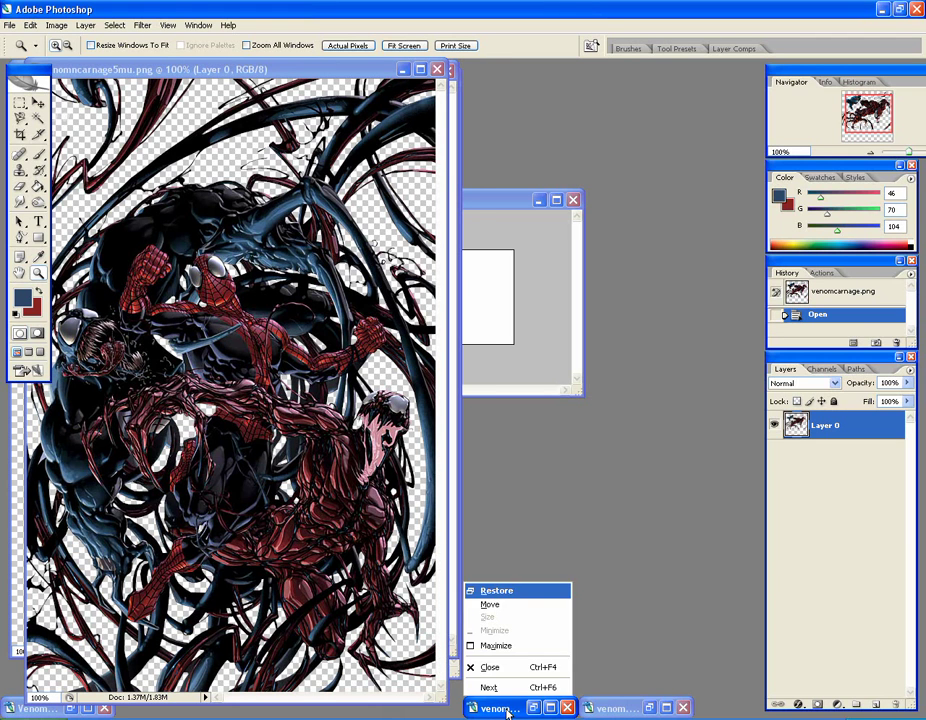
{"action": "left_click", "coordinate": [506, 710]}
{"action": "left_click", "coordinate": [506, 711]}
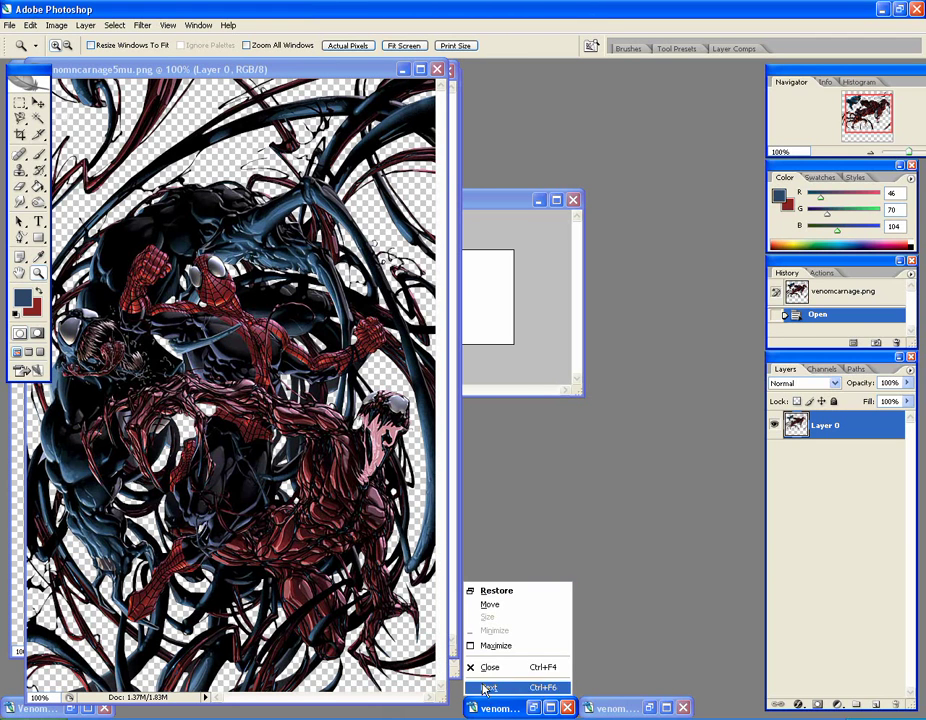
{"action": "double_click", "coordinate": [492, 712]}
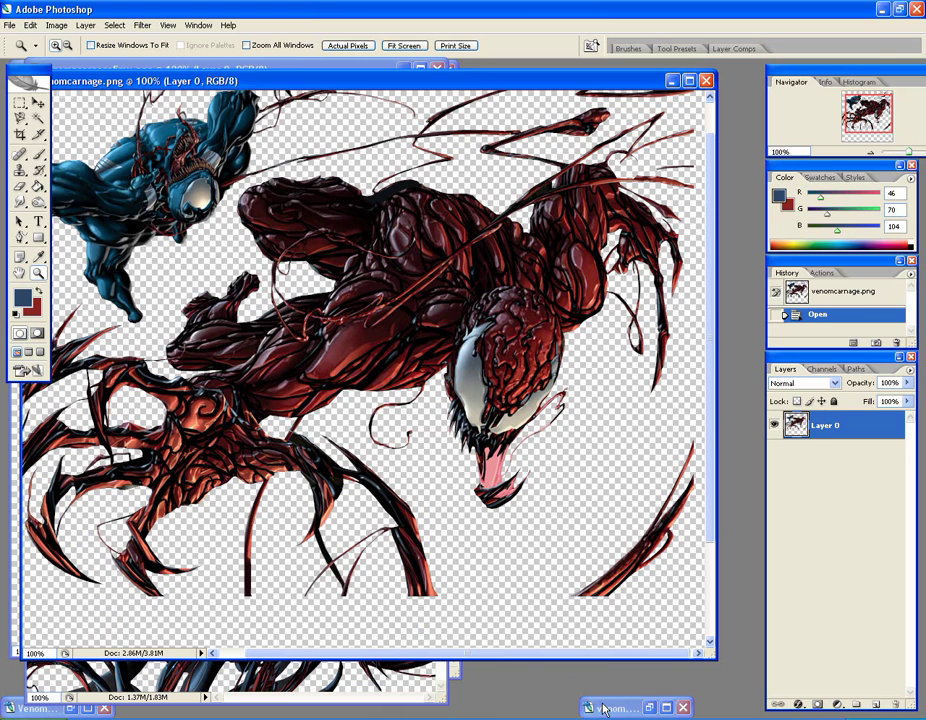
{"action": "double_click", "coordinate": [604, 709]}
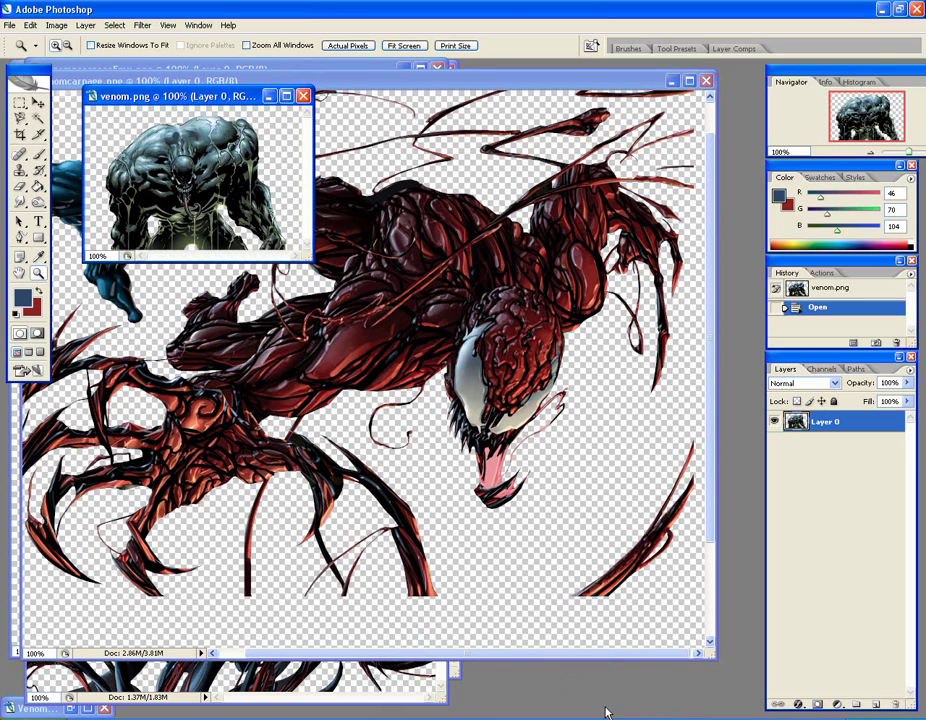
Minimize the venom.png and venomcarnage.png windows and bring the blank canvas in front of venomncarnage5mu.png
{"action": "left_click", "coordinate": [268, 97]}
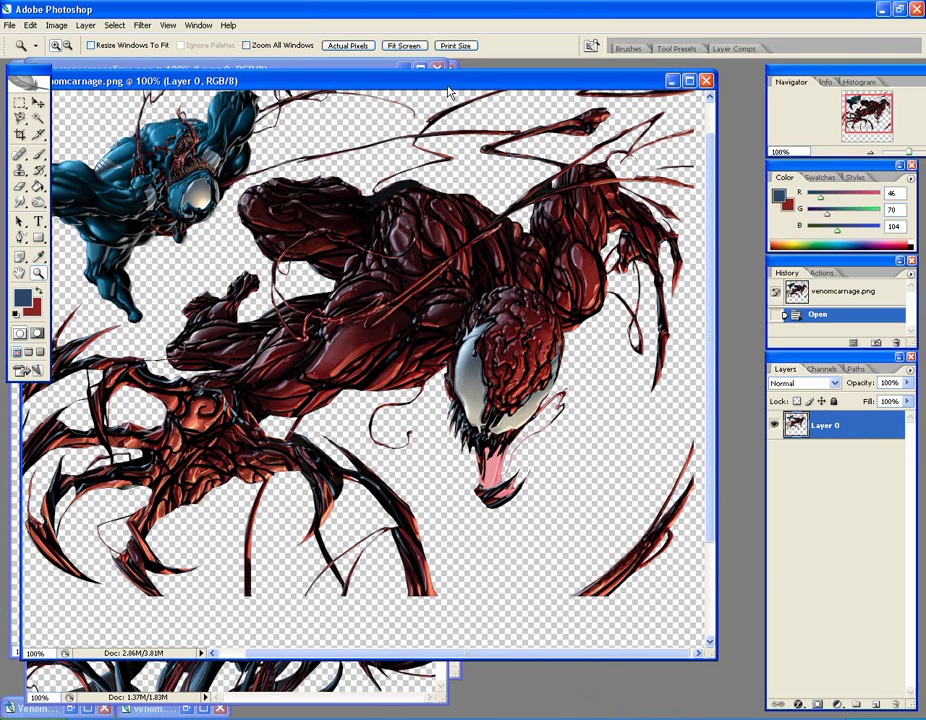
{"action": "left_click_drag", "start_coordinate": [618, 84], "coordinate": [631, 107]}
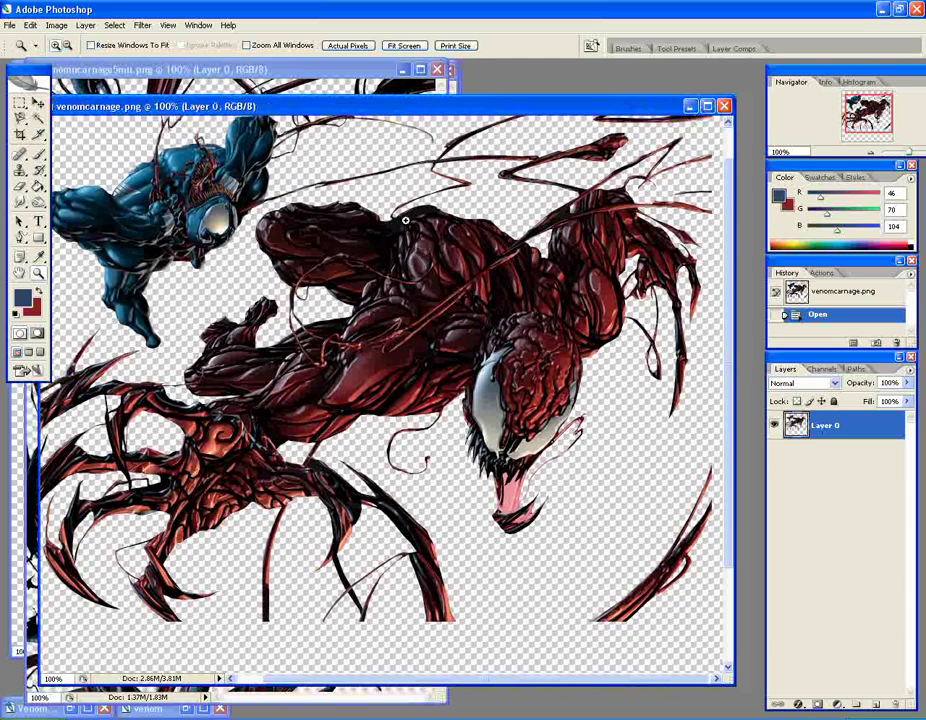
{"action": "left_click_drag", "start_coordinate": [427, 108], "coordinate": [420, 119]}
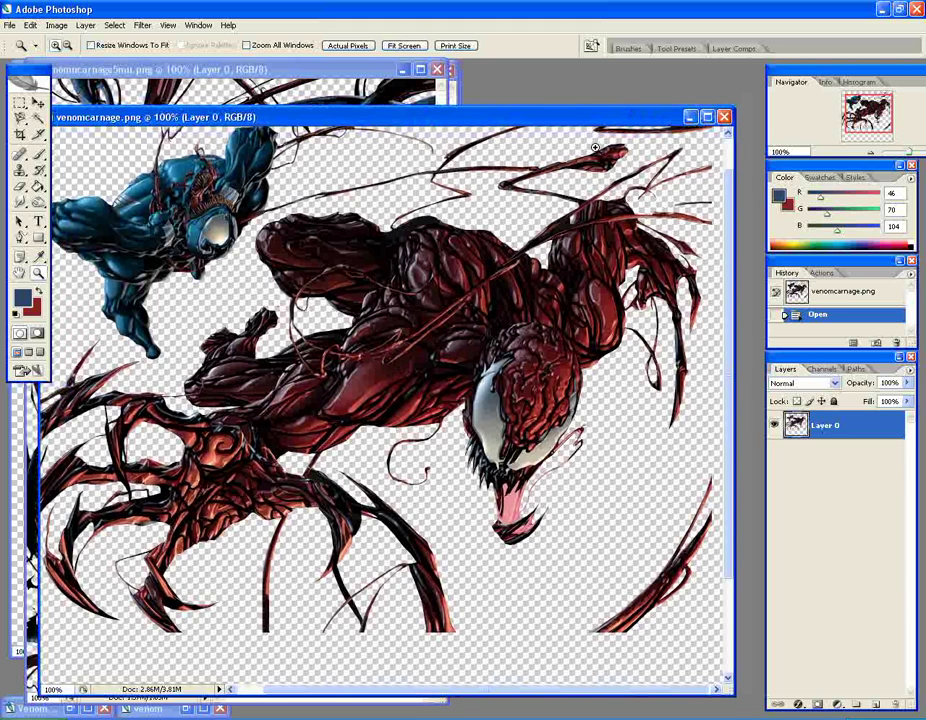
{"action": "left_click", "coordinate": [691, 116]}
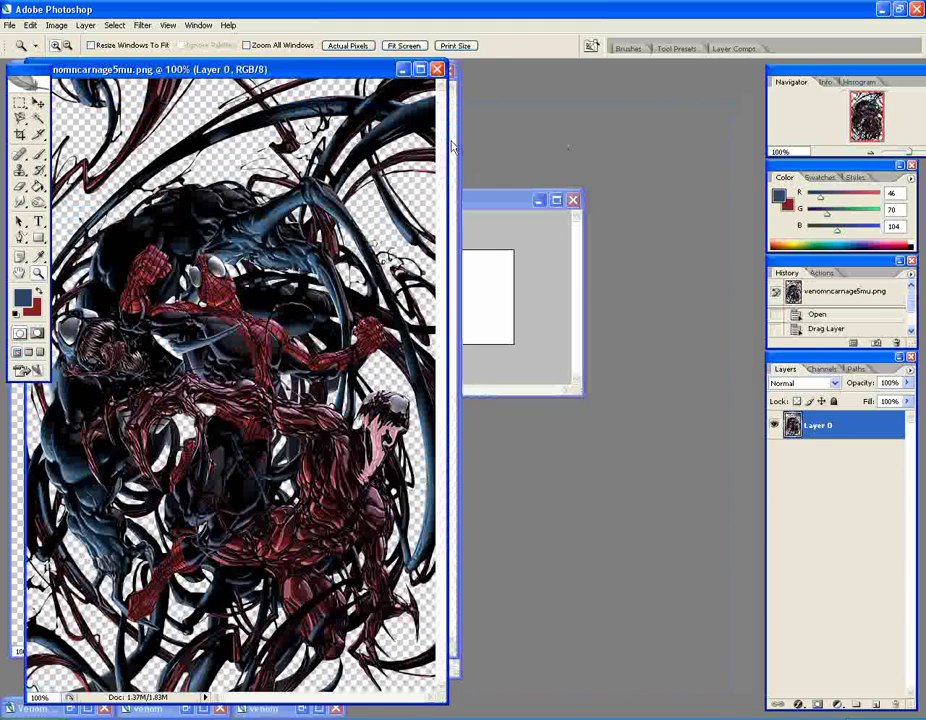
{"action": "left_click_drag", "start_coordinate": [459, 203], "coordinate": [511, 246]}
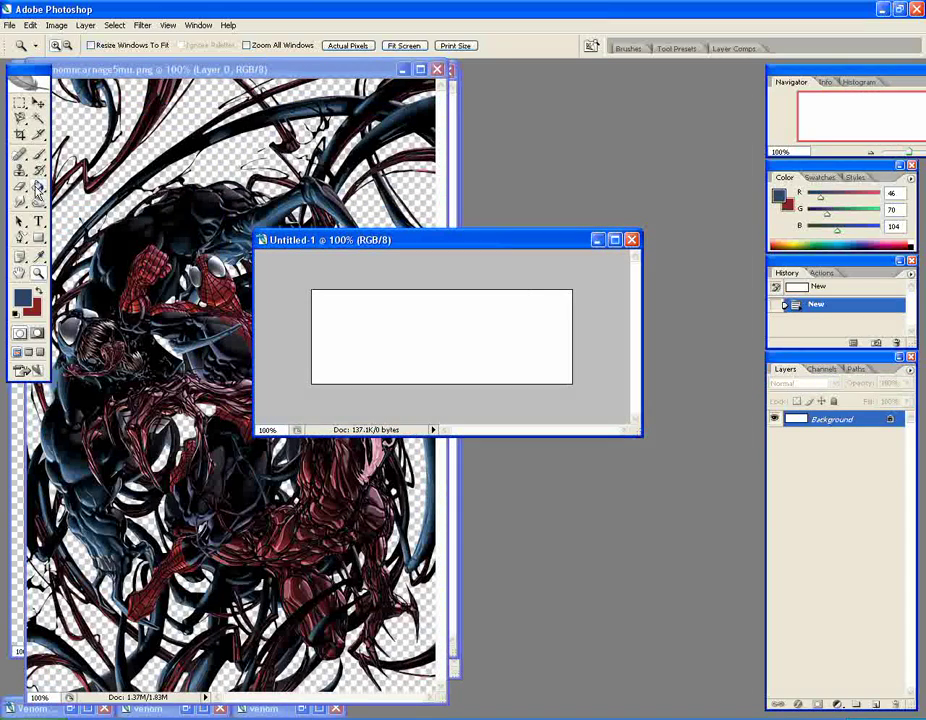
Switch to the Gradient tool with the radial gradient style
{"action": "left_click", "coordinate": [38, 187]}
{"action": "left_click", "coordinate": [95, 185]}
{"action": "left_click", "coordinate": [146, 47]}
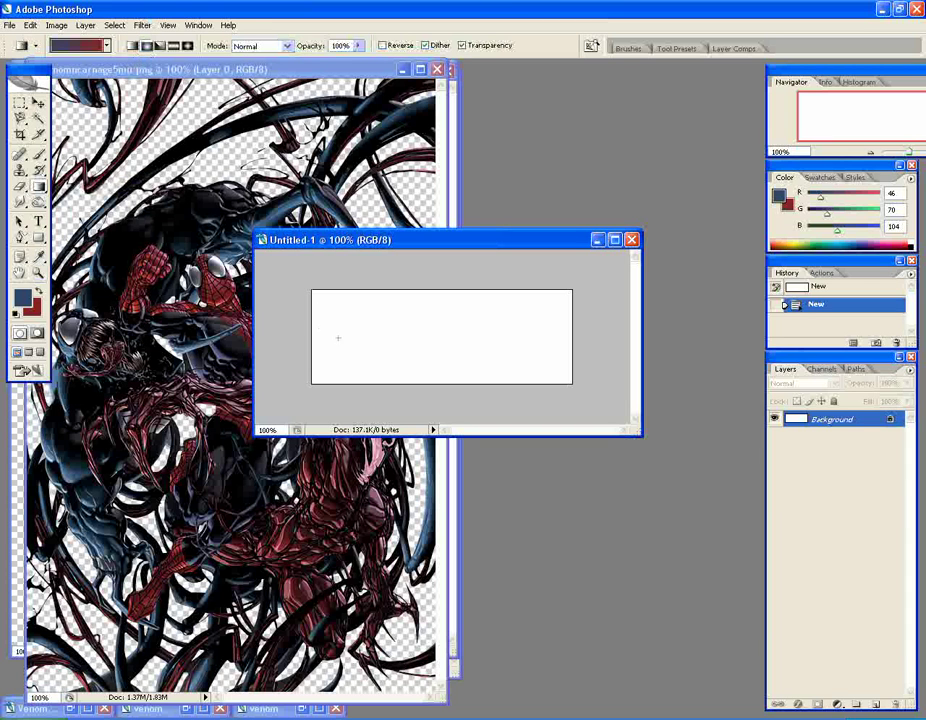
Try several blue-to-red radial gradients on the background, starting from the canvas's upper-left part
{"action": "left_click_drag", "start_coordinate": [350, 307], "coordinate": [444, 364]}
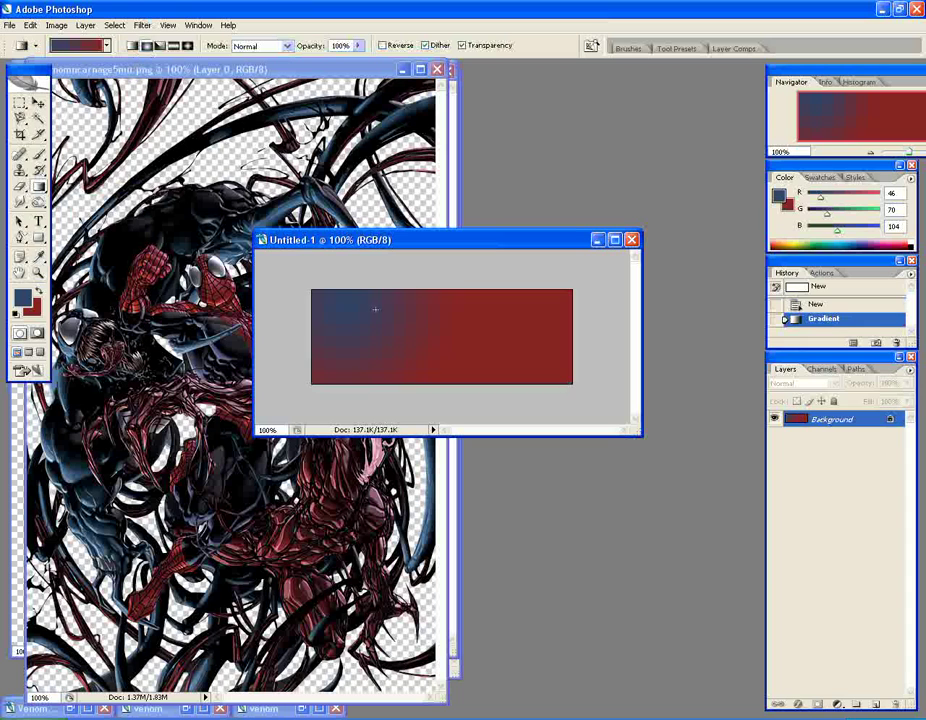
{"action": "left_click_drag", "start_coordinate": [376, 308], "coordinate": [480, 348]}
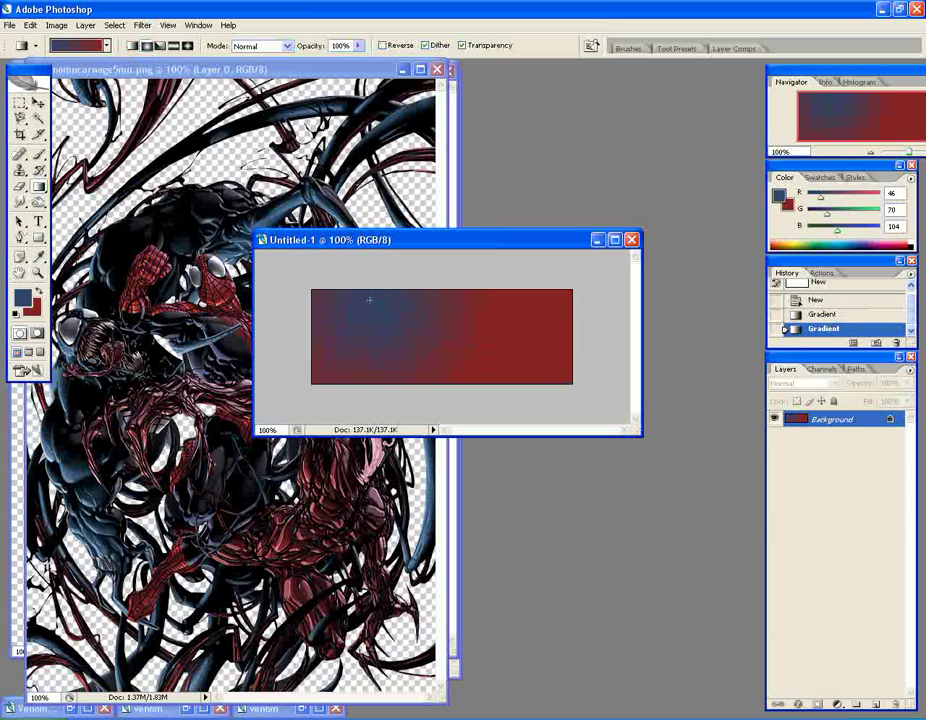
{"action": "left_click_drag", "start_coordinate": [367, 298], "coordinate": [468, 347]}
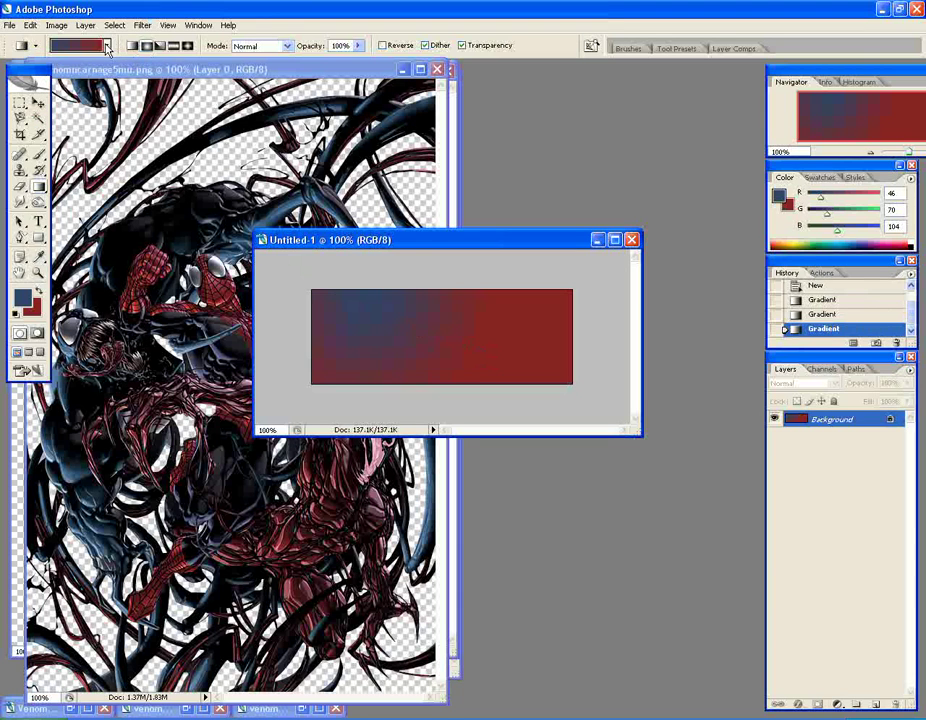
Swap the foreground and background colours and fill the background with a red-to-blue radial gradient starting in the canvas's upper-left part
{"action": "key", "text": "x"}
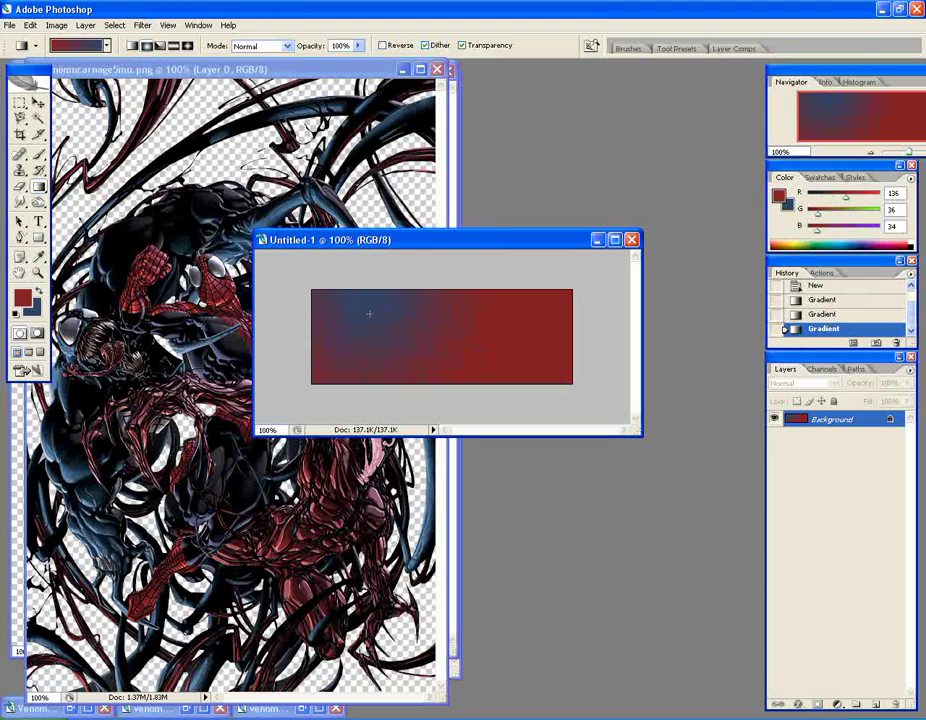
{"action": "left_click_drag", "start_coordinate": [368, 306], "coordinate": [454, 375]}
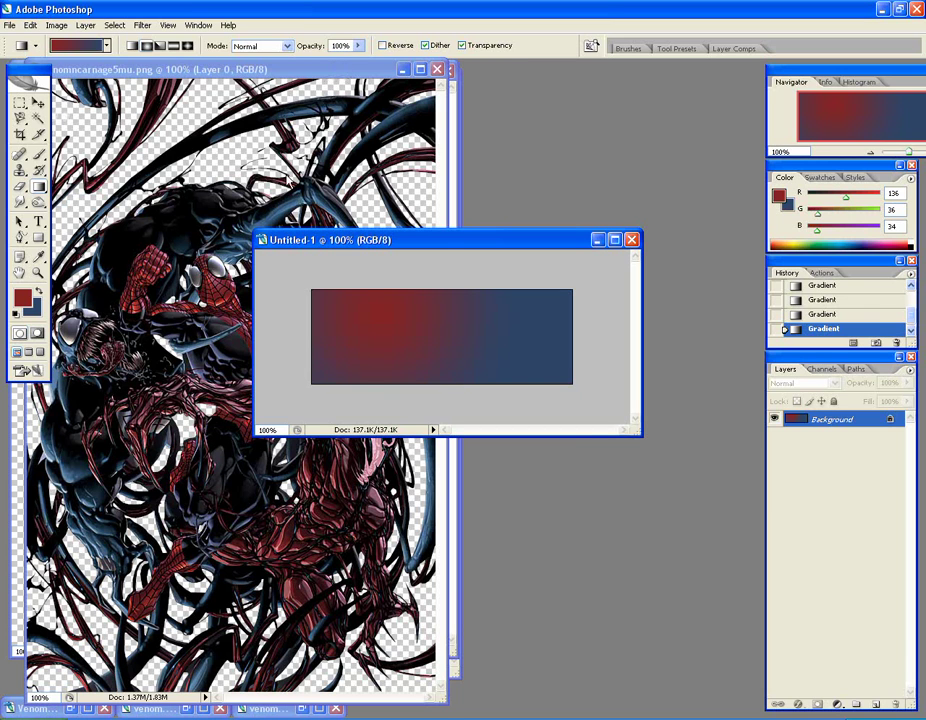
Copy the venomncarnage5mu.png render onto the gradient canvas with the Move tool, positioning its upper tentacles across the banner
{"action": "left_click_drag", "start_coordinate": [294, 76], "coordinate": [296, 82]}
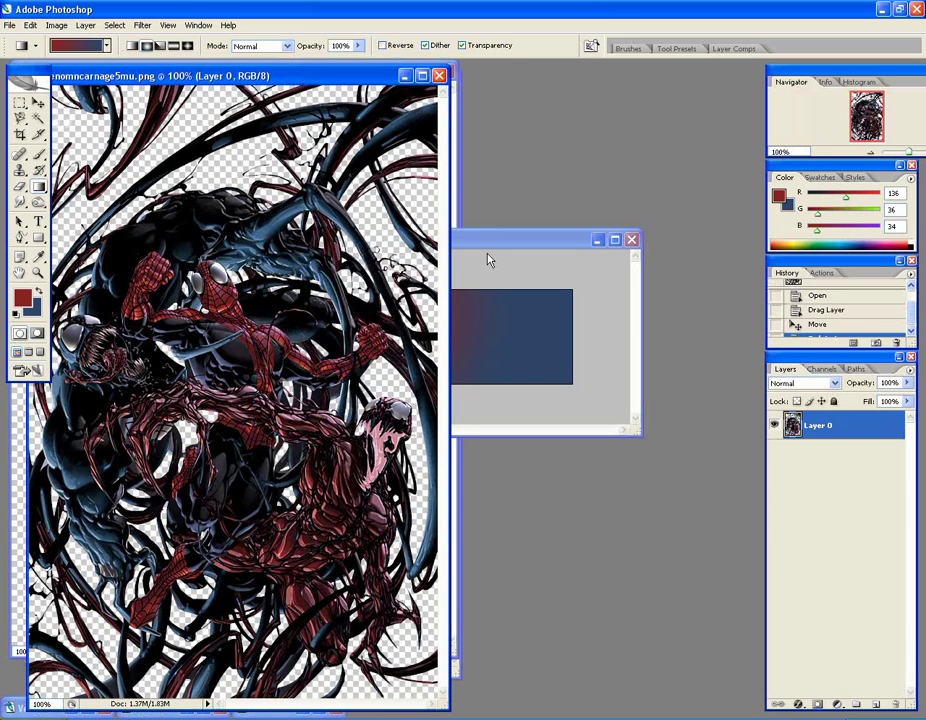
{"action": "left_click_drag", "start_coordinate": [480, 241], "coordinate": [572, 299]}
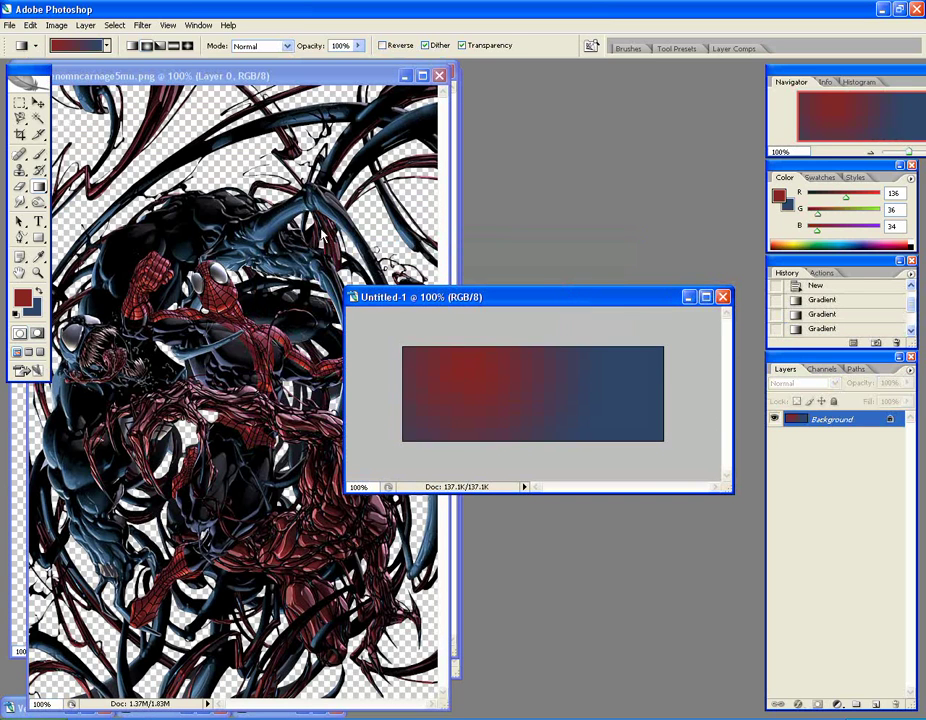
{"action": "left_click", "coordinate": [38, 102]}
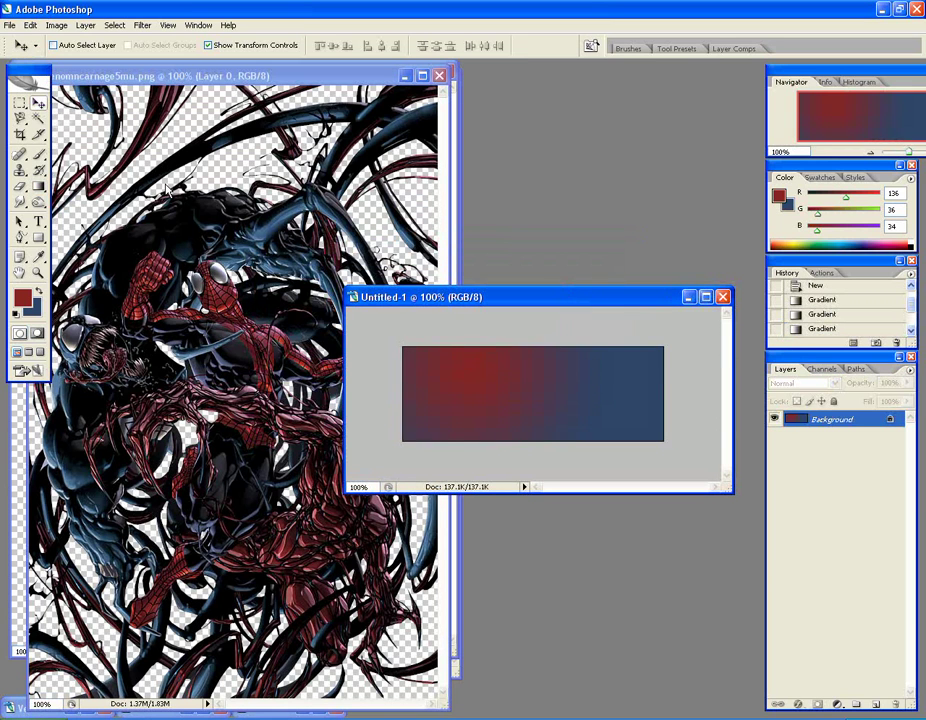
{"action": "left_click", "coordinate": [243, 214]}
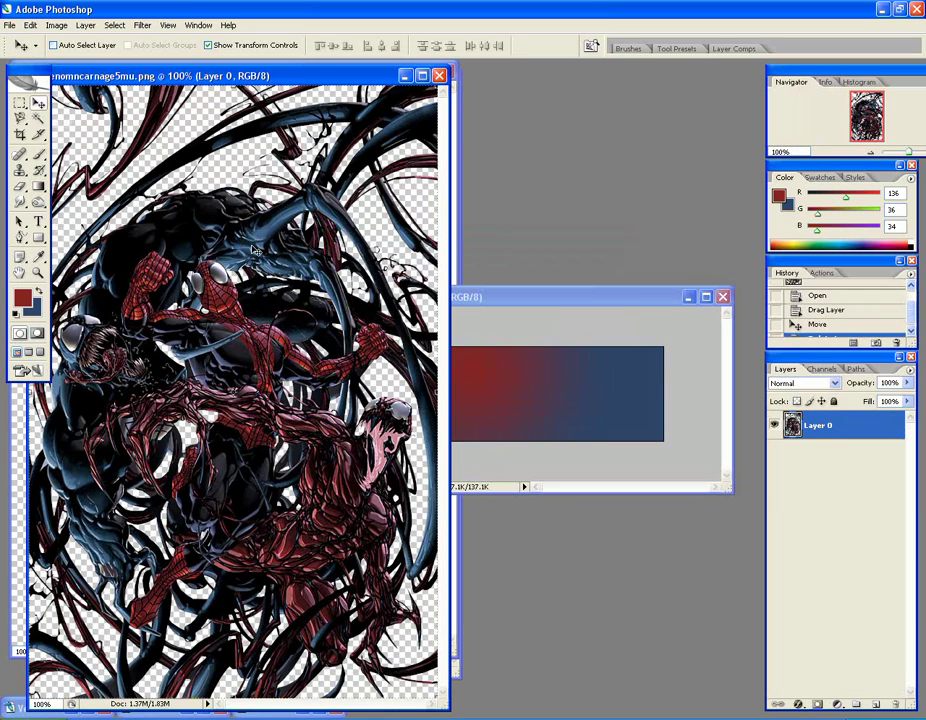
{"action": "left_click_drag", "start_coordinate": [220, 224], "coordinate": [496, 397]}
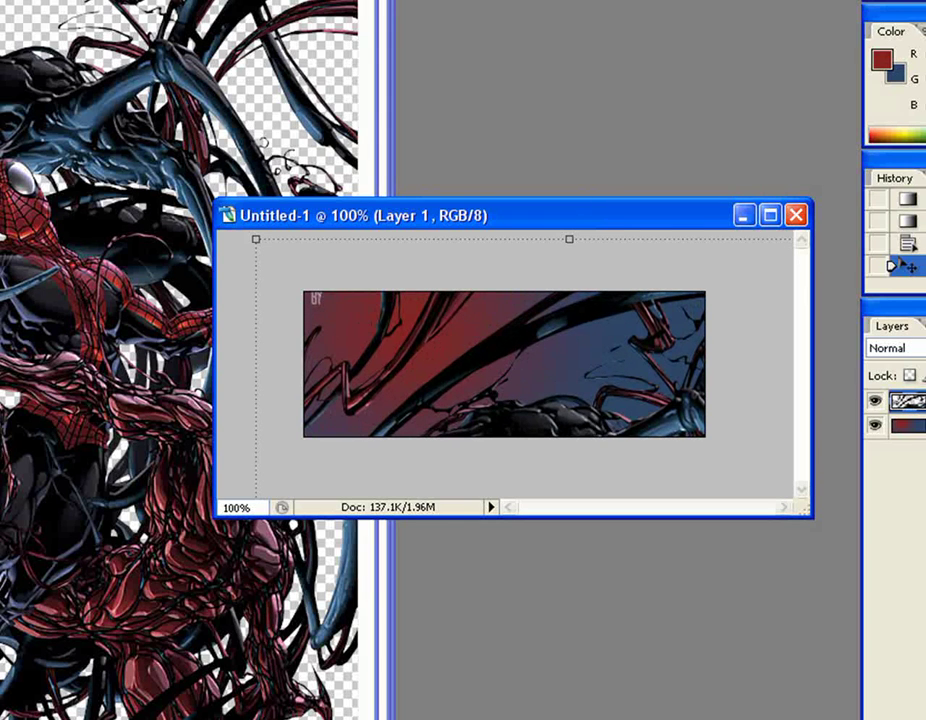
Erase the "BY" lettering from the render layer in the banner's upper-left corner
{"action": "key", "text": "e"}
{"action": "left_click_drag", "start_coordinate": [318, 306], "coordinate": [316, 295]}
{"action": "left_click", "coordinate": [315, 296]}
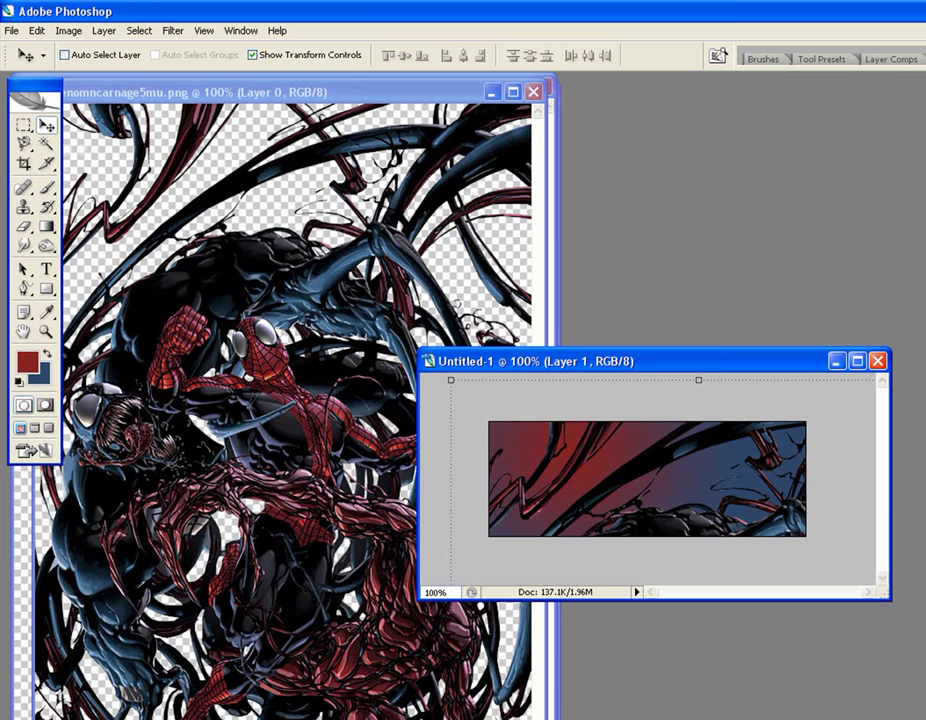
Merge the render layer into the background and convert the background to a regular layer named Layer 0
{"action": "key", "text": "ctrl+e"}
{"action": "key", "text": "ctrl+shift+n"}
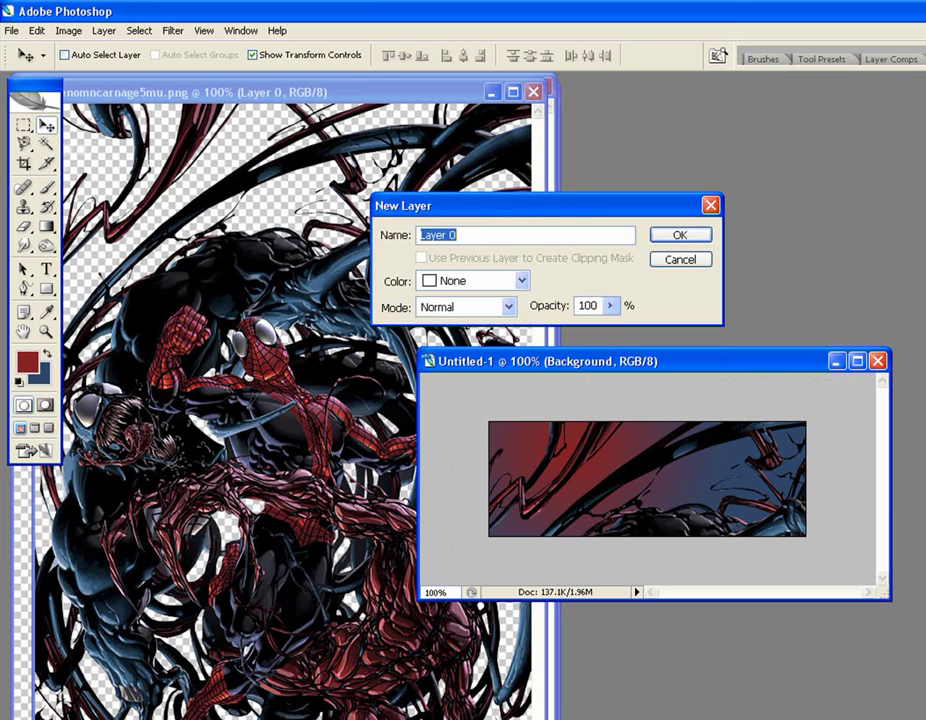
{"action": "left_click", "coordinate": [694, 238]}
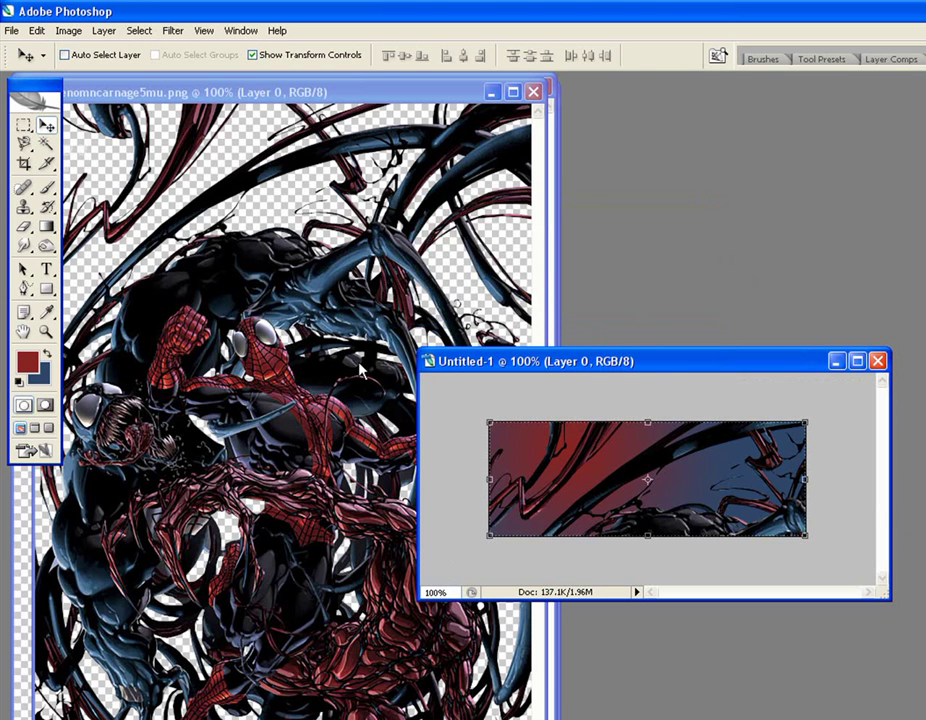
Choose the Smudge tool and duplicate the render layer, Layer 1, in the banner document
{"action": "left_click", "coordinate": [24, 247]}
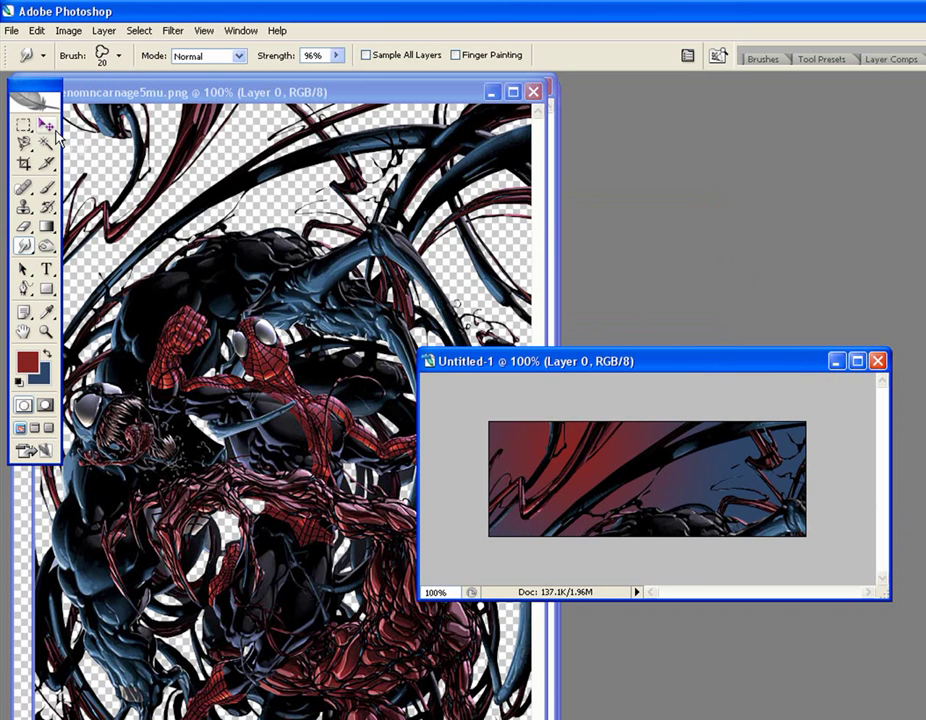
{"action": "left_click_drag", "start_coordinate": [610, 366], "coordinate": [503, 326]}
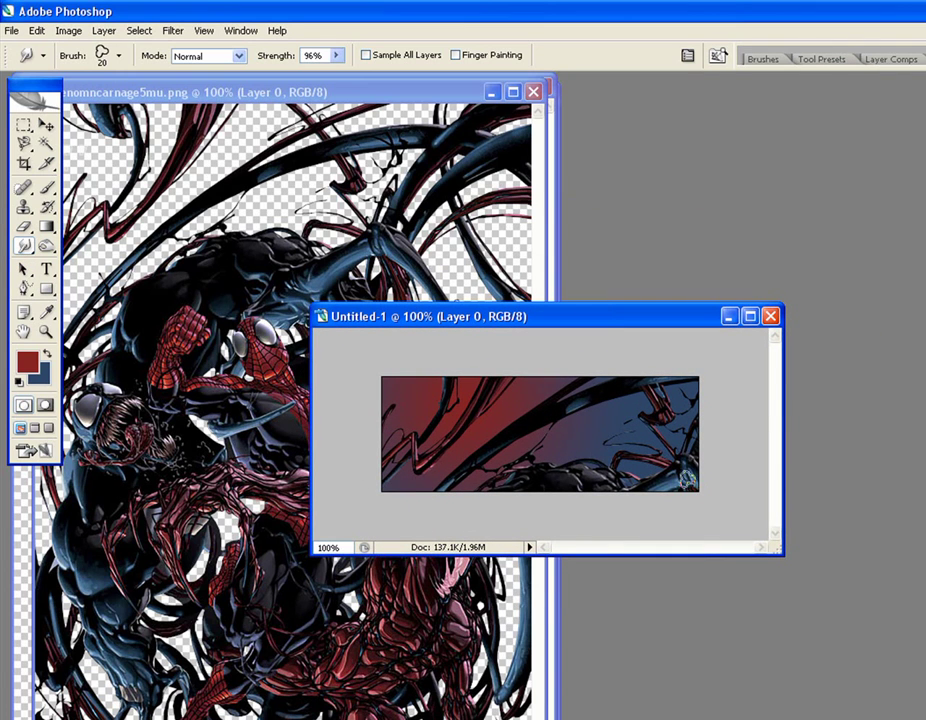
{"action": "left_click_drag", "start_coordinate": [505, 487], "coordinate": [510, 480]}
{"action": "right_click", "coordinate": [924, 508]}
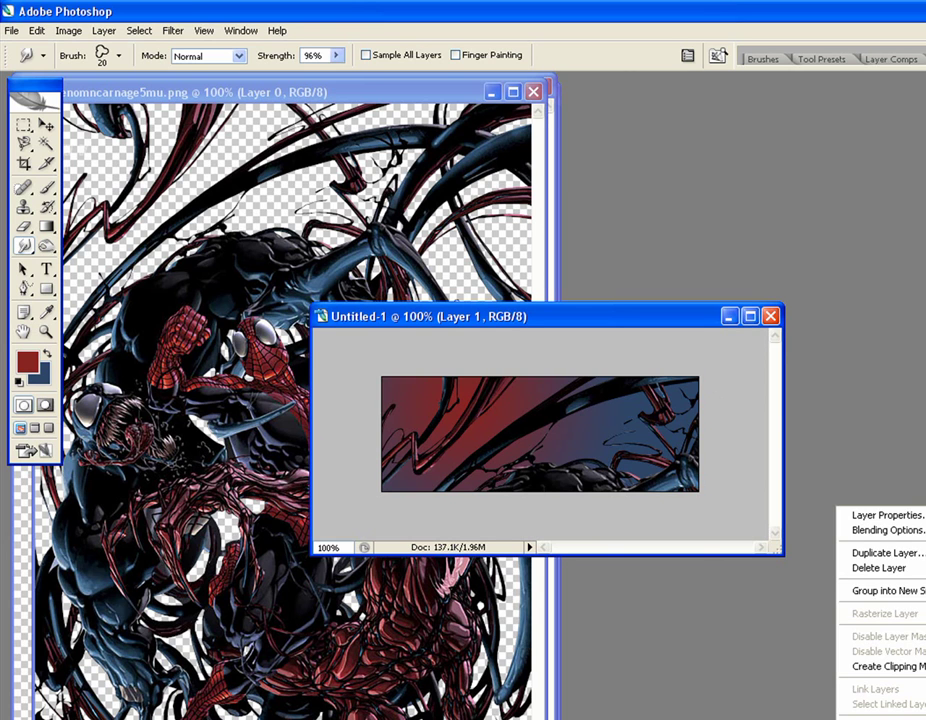
{"action": "left_click", "coordinate": [917, 553]}
{"action": "left_click", "coordinate": [713, 273]}
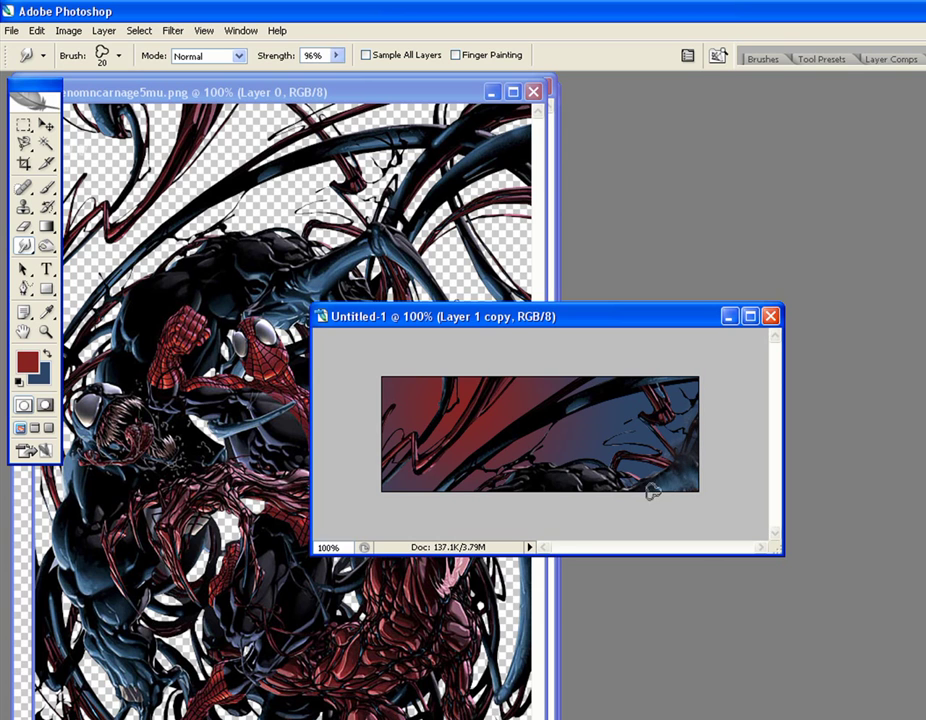
Smudge the duplicated render layer, Layer 1 copy, across the whole banner and set its blend mode to Linear Dodge
{"action": "mouse_move", "coordinate": [606, 481]}
{"action": "left_mouse_down"}
{"action": "mouse_move", "coordinate": [560, 471]}
{"action": "mouse_move", "coordinate": [537, 486]}
{"action": "mouse_move", "coordinate": [510, 482]}
{"action": "mouse_move", "coordinate": [528, 472]}
{"action": "mouse_move", "coordinate": [514, 466]}
{"action": "mouse_move", "coordinate": [524, 448]}
{"action": "left_mouse_up"}
{"action": "mouse_move", "coordinate": [608, 483]}
{"action": "left_mouse_down"}
{"action": "mouse_move", "coordinate": [639, 454]}
{"action": "mouse_move", "coordinate": [675, 467]}
{"action": "mouse_move", "coordinate": [620, 442]}
{"action": "mouse_move", "coordinate": [661, 451]}
{"action": "mouse_move", "coordinate": [643, 411]}
{"action": "mouse_move", "coordinate": [646, 381]}
{"action": "mouse_move", "coordinate": [624, 428]}
{"action": "mouse_move", "coordinate": [688, 378]}
{"action": "mouse_move", "coordinate": [575, 403]}
{"action": "mouse_move", "coordinate": [492, 442]}
{"action": "mouse_move", "coordinate": [438, 492]}
{"action": "mouse_move", "coordinate": [489, 433]}
{"action": "mouse_move", "coordinate": [555, 400]}
{"action": "mouse_move", "coordinate": [560, 408]}
{"action": "mouse_move", "coordinate": [518, 432]}
{"action": "left_mouse_up"}
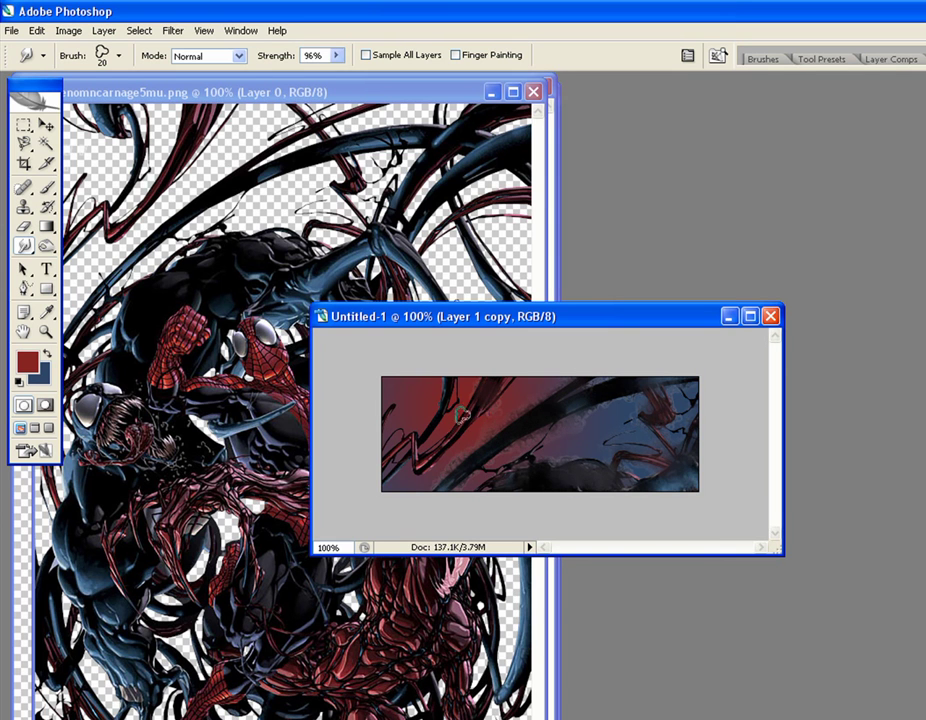
{"action": "mouse_move", "coordinate": [437, 453]}
{"action": "left_mouse_down"}
{"action": "mouse_move", "coordinate": [403, 441]}
{"action": "mouse_move", "coordinate": [387, 474]}
{"action": "left_mouse_up"}
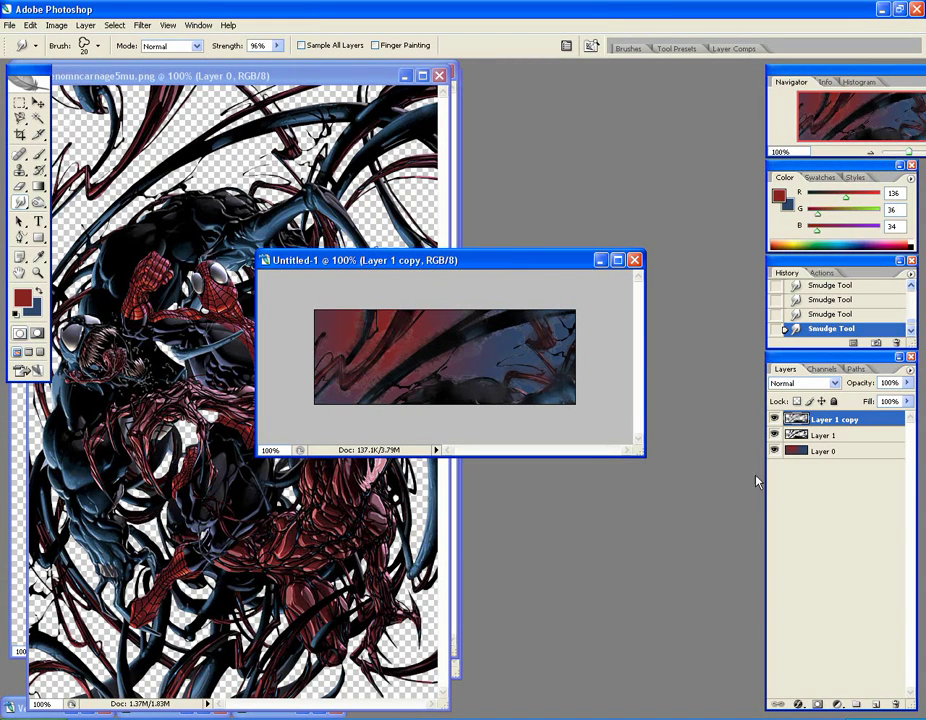
{"action": "left_click", "coordinate": [835, 383]}
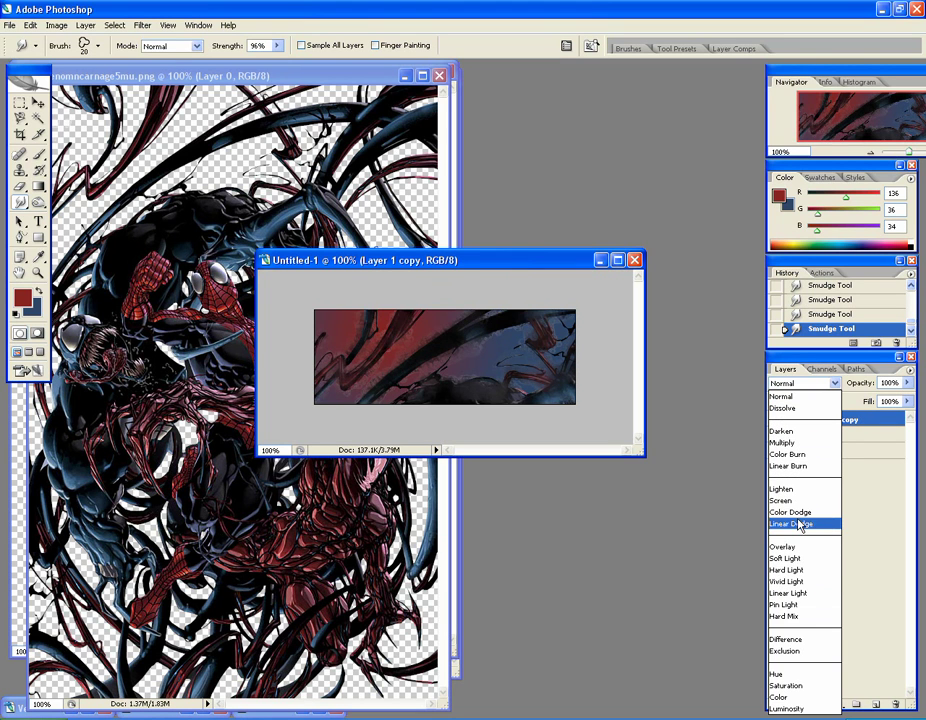
{"action": "left_click", "coordinate": [799, 524]}
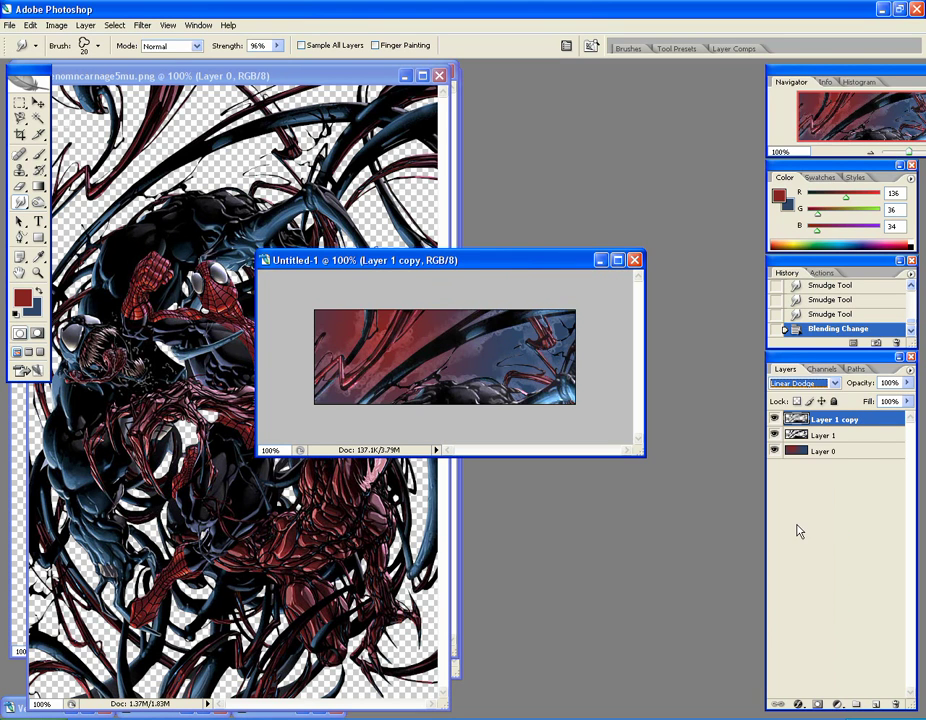
With Layer 1 hidden, duplicate the smudged Layer 1 copy and set the duplicate's blend mode to Color Dodge
{"action": "left_click", "coordinate": [774, 436]}
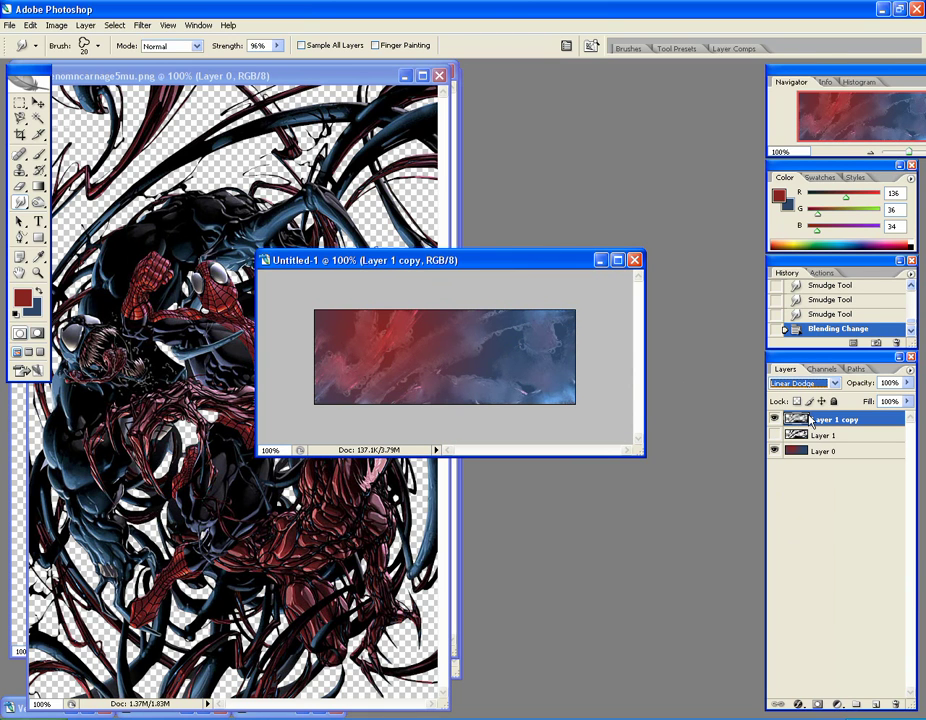
{"action": "right_click", "coordinate": [810, 422]}
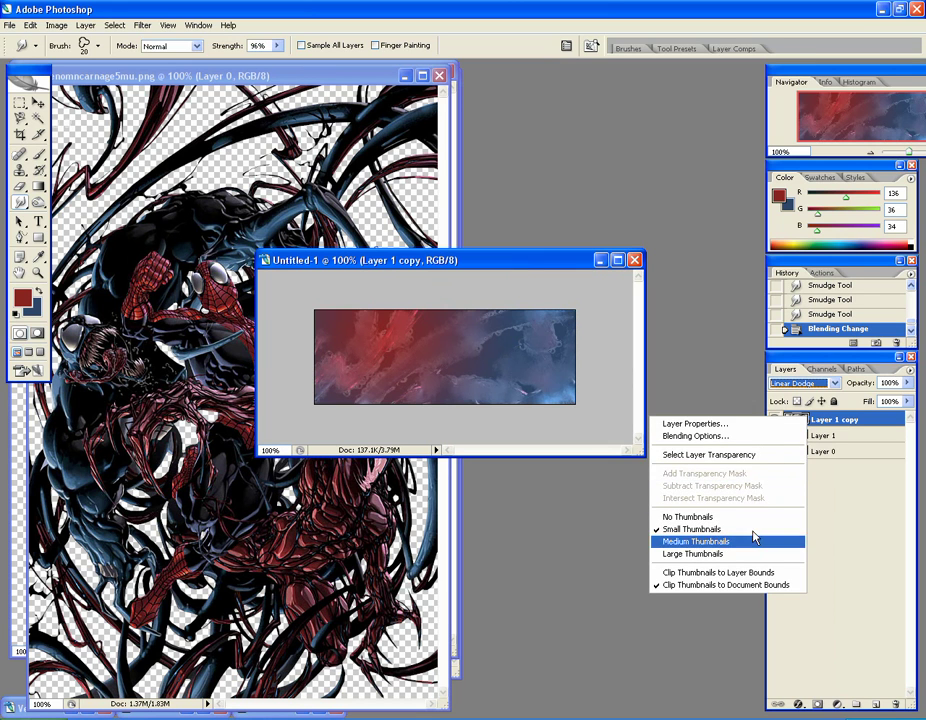
{"action": "left_click", "coordinate": [825, 416]}
{"action": "right_click", "coordinate": [837, 415]}
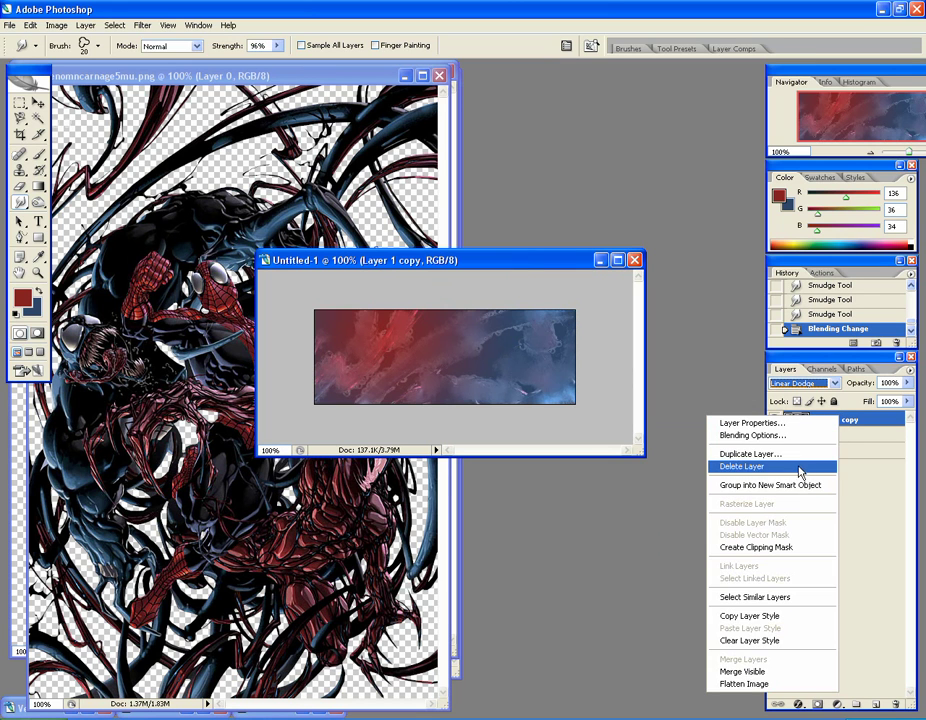
{"action": "left_click", "coordinate": [798, 456]}
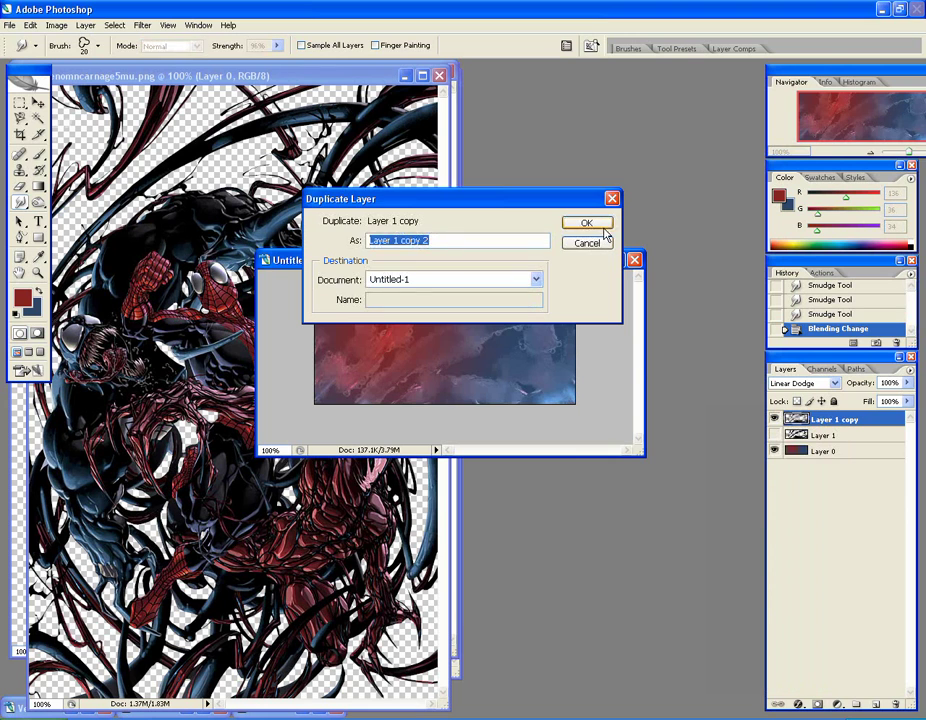
{"action": "left_click", "coordinate": [602, 227]}
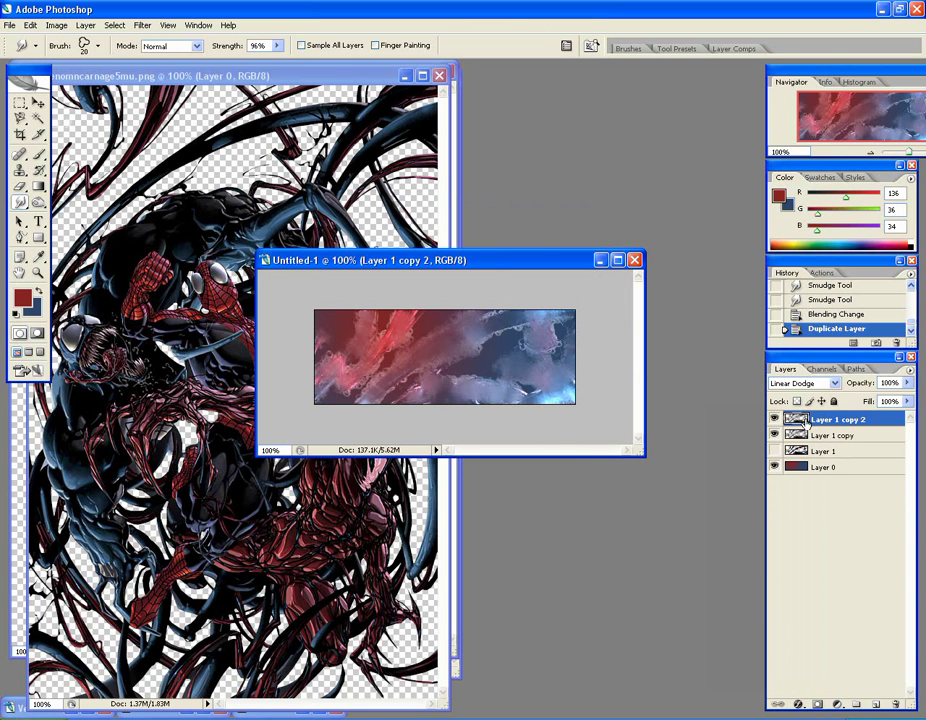
{"action": "left_click", "coordinate": [836, 384]}
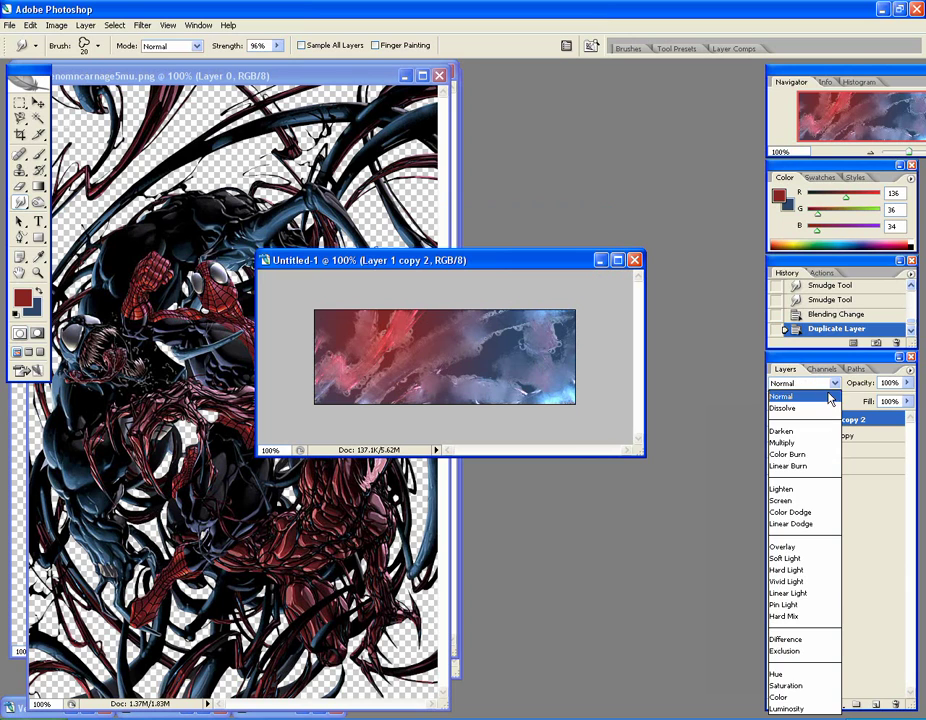
{"action": "left_click", "coordinate": [806, 513]}
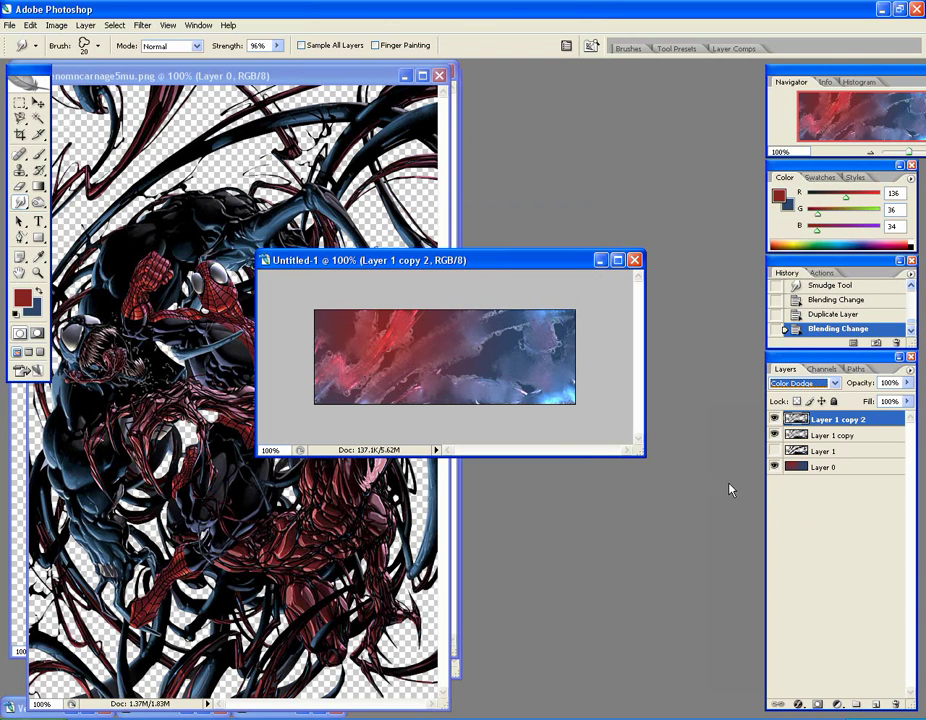
Show Layer 1 again at the top of the layer stack and set its blend mode to Color Dodge
{"action": "left_click", "coordinate": [775, 451]}
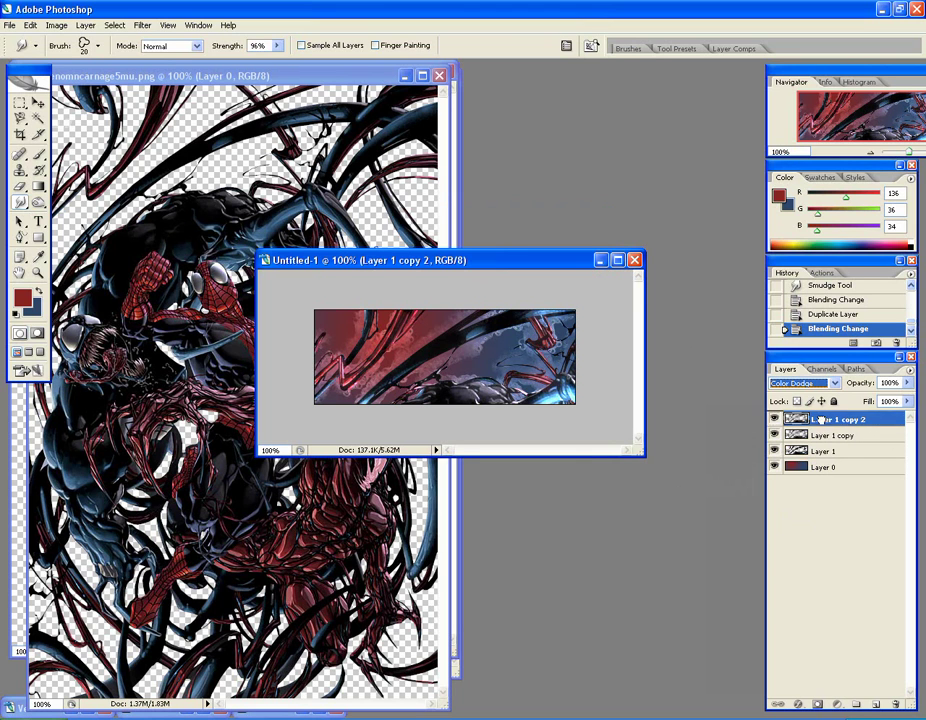
{"action": "left_click_drag", "start_coordinate": [823, 451], "coordinate": [818, 420]}
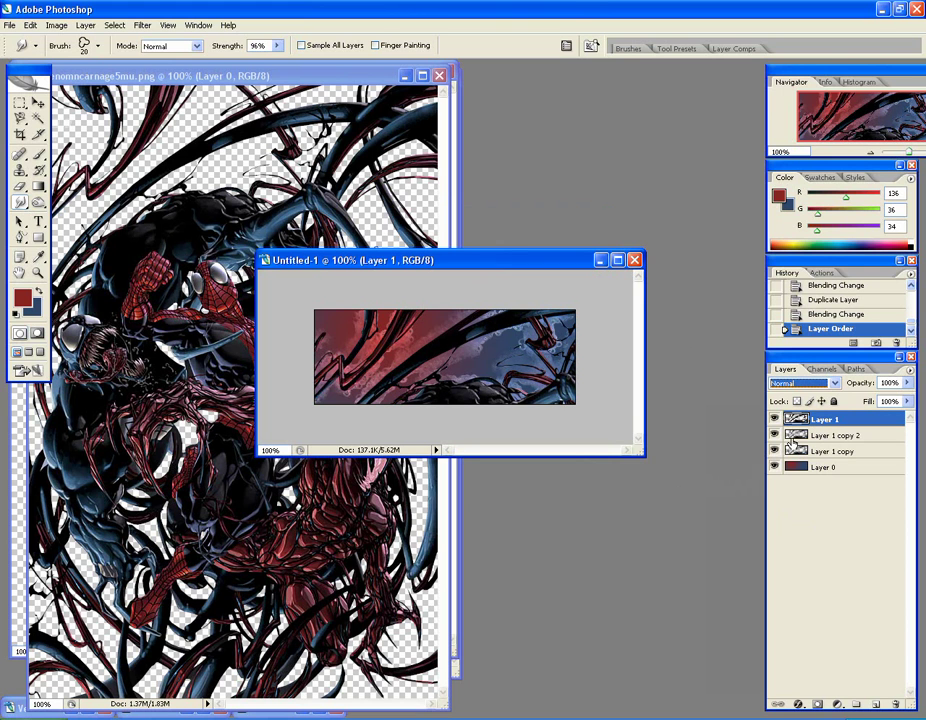
{"action": "left_click", "coordinate": [805, 383]}
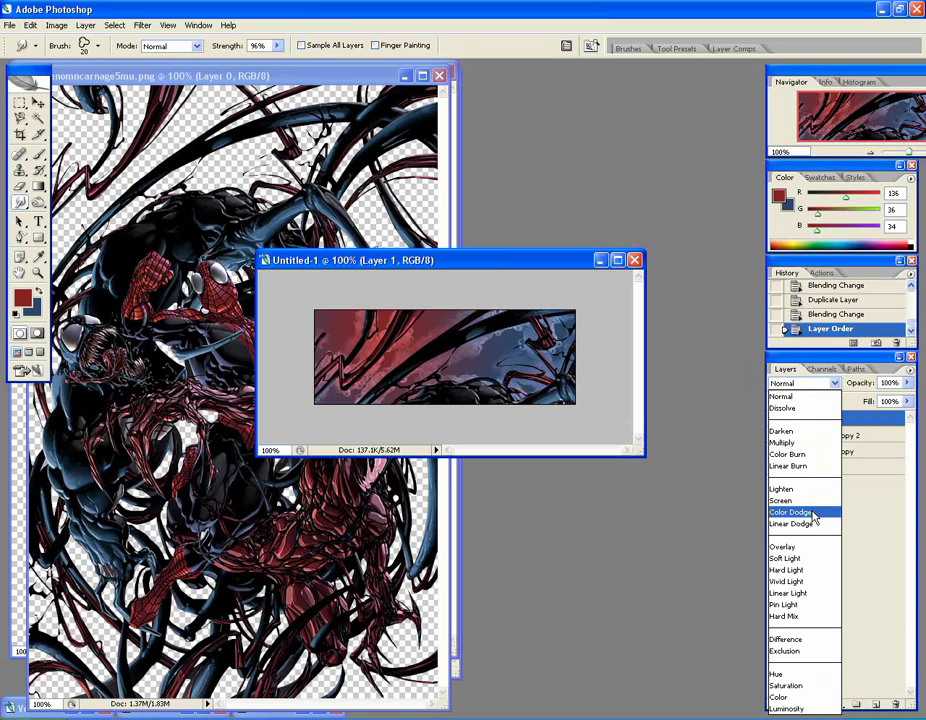
{"action": "left_click", "coordinate": [813, 513]}
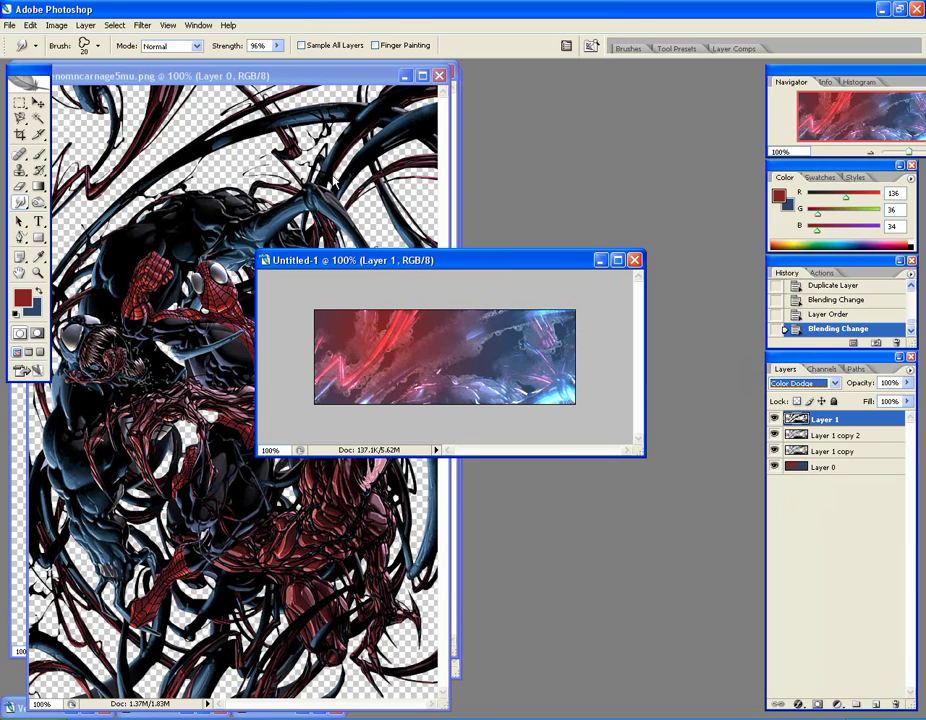
Copy the venomncarnage5mu.png render onto the banner again and erase its lettering and the tentacles over the banner's red left part
{"action": "key", "text": "ctrl+Tab"}
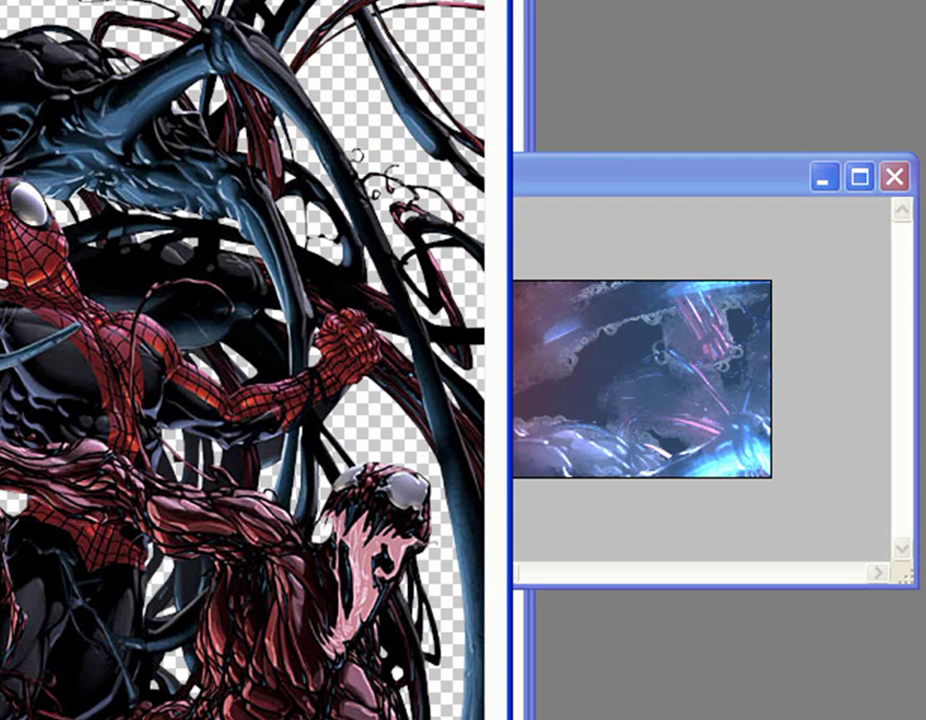
{"action": "left_click_drag", "start_coordinate": [55, 5], "coordinate": [597, 428]}
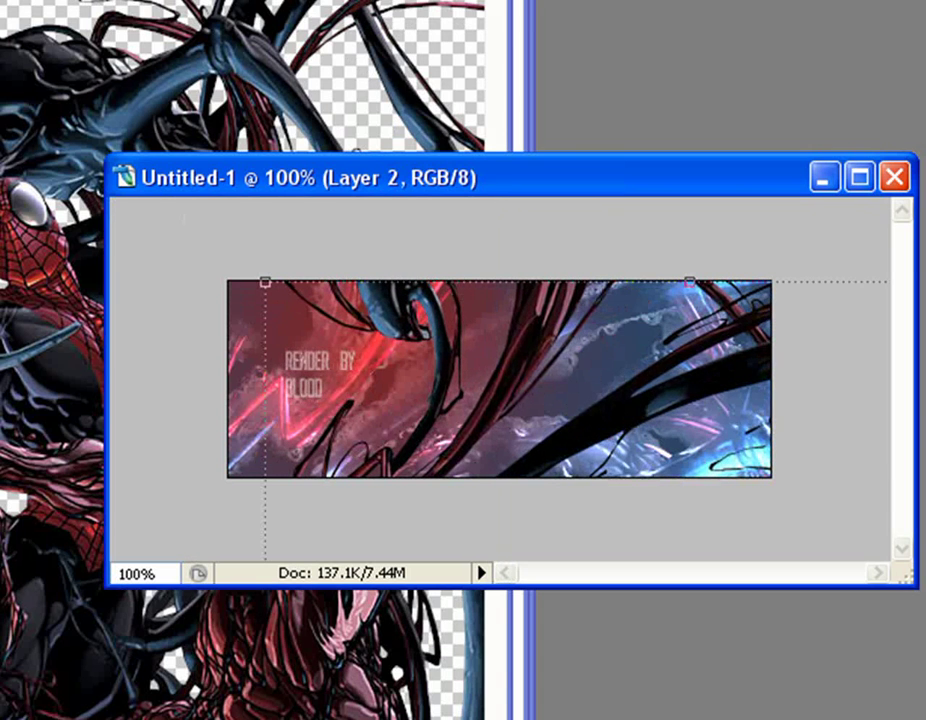
{"action": "mouse_move", "coordinate": [351, 480]}
{"action": "left_mouse_down"}
{"action": "mouse_move", "coordinate": [312, 424]}
{"action": "mouse_move", "coordinate": [311, 314]}
{"action": "mouse_move", "coordinate": [290, 366]}
{"action": "mouse_move", "coordinate": [340, 345]}
{"action": "left_mouse_up"}
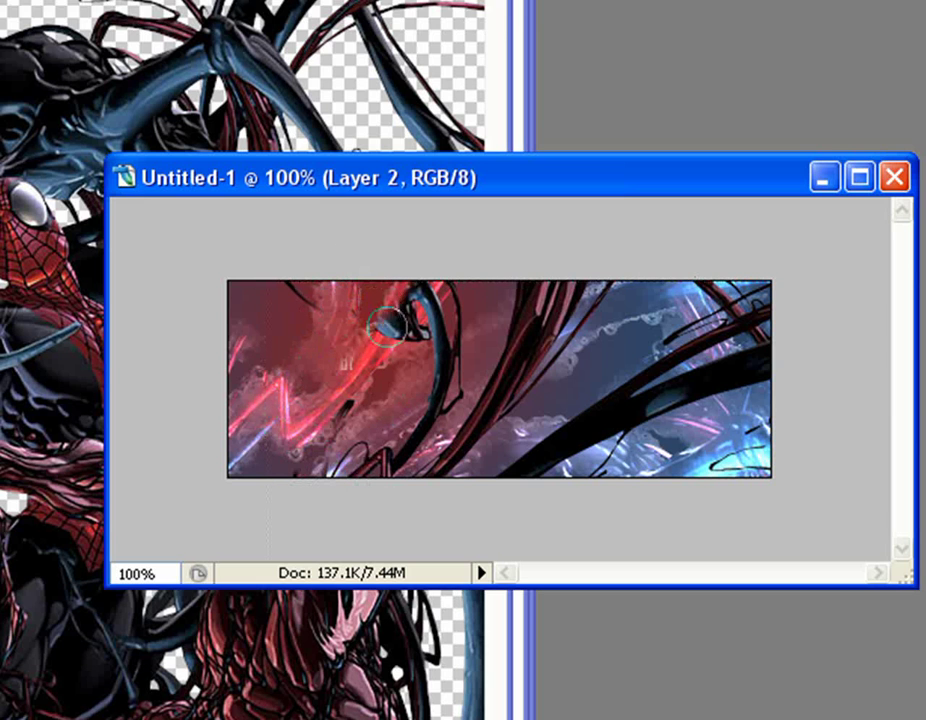
{"action": "mouse_move", "coordinate": [426, 256]}
{"action": "left_mouse_down"}
{"action": "mouse_move", "coordinate": [448, 281]}
{"action": "mouse_move", "coordinate": [425, 439]}
{"action": "mouse_move", "coordinate": [459, 368]}
{"action": "mouse_move", "coordinate": [452, 402]}
{"action": "mouse_move", "coordinate": [386, 479]}
{"action": "mouse_move", "coordinate": [370, 450]}
{"action": "mouse_move", "coordinate": [332, 475]}
{"action": "left_mouse_up"}
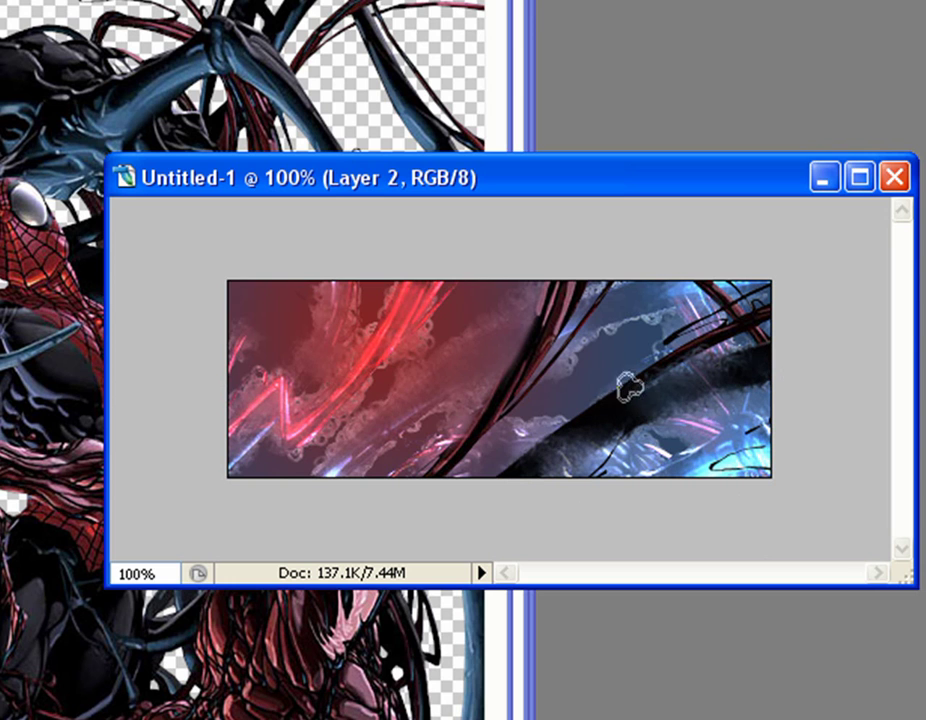
Smudge the remaining tentacles on Layer 2 and set the layer's blend mode to Overlay
{"action": "mouse_move", "coordinate": [650, 368]}
{"action": "left_mouse_down"}
{"action": "mouse_move", "coordinate": [685, 337]}
{"action": "mouse_move", "coordinate": [755, 304]}
{"action": "mouse_move", "coordinate": [720, 316]}
{"action": "left_mouse_up"}
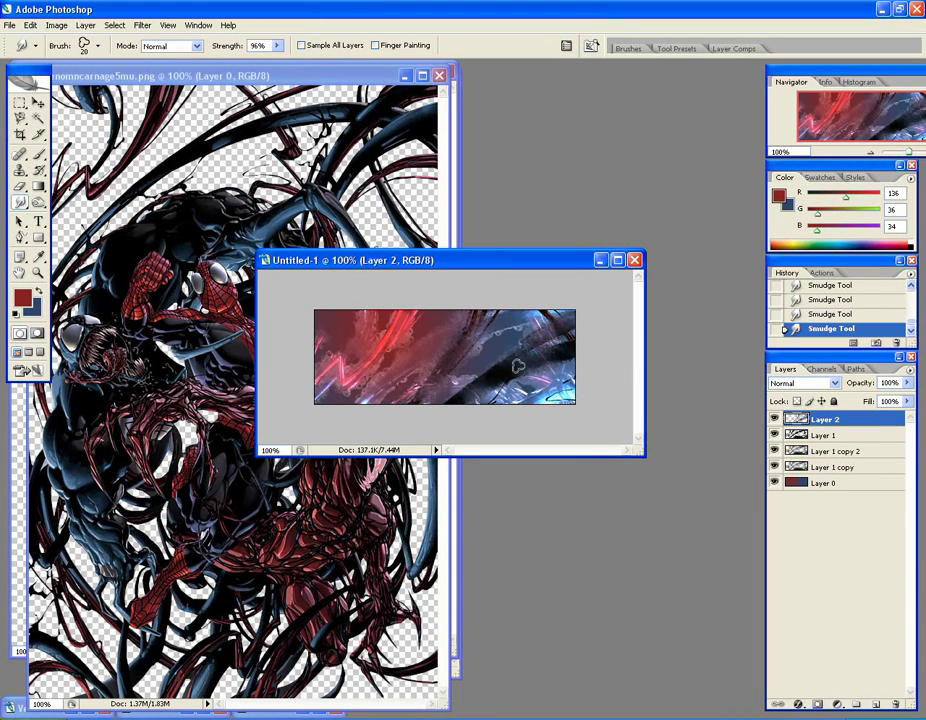
{"action": "left_click", "coordinate": [792, 388]}
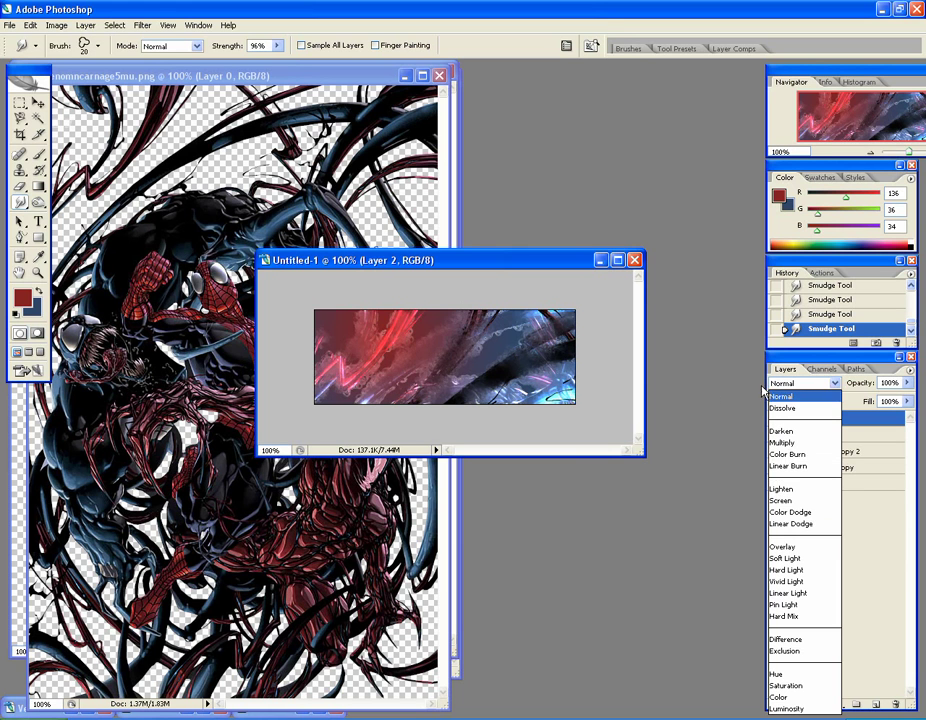
{"action": "left_click", "coordinate": [797, 548]}
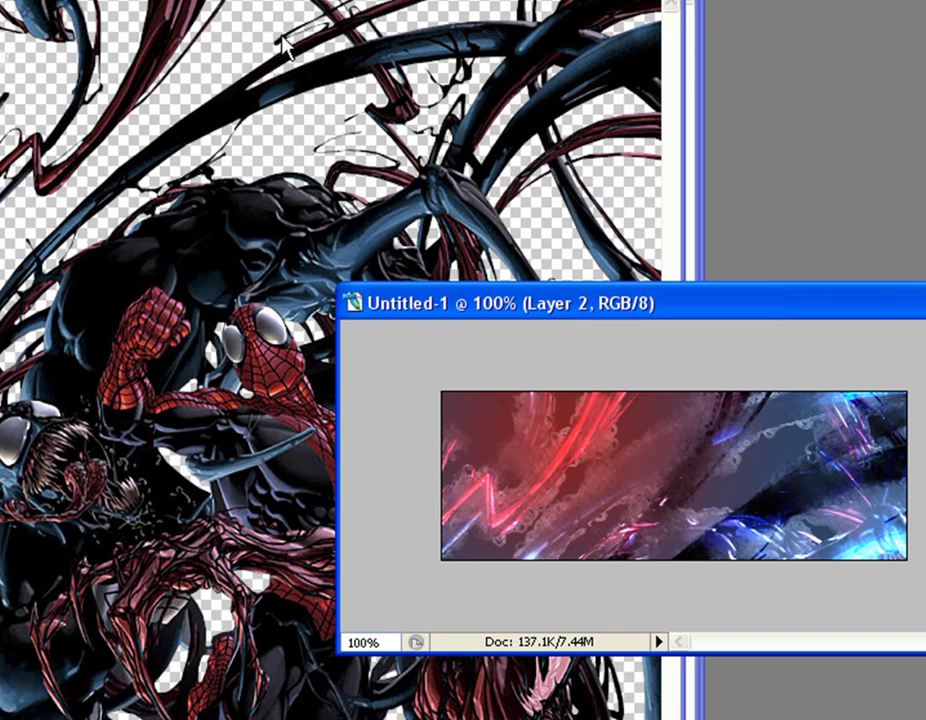
Put the venomncarnage5mu.png document out of the way and bring up the venom.png render beside the banner
{"action": "left_click_drag", "start_coordinate": [348, 4], "coordinate": [319, 60]}
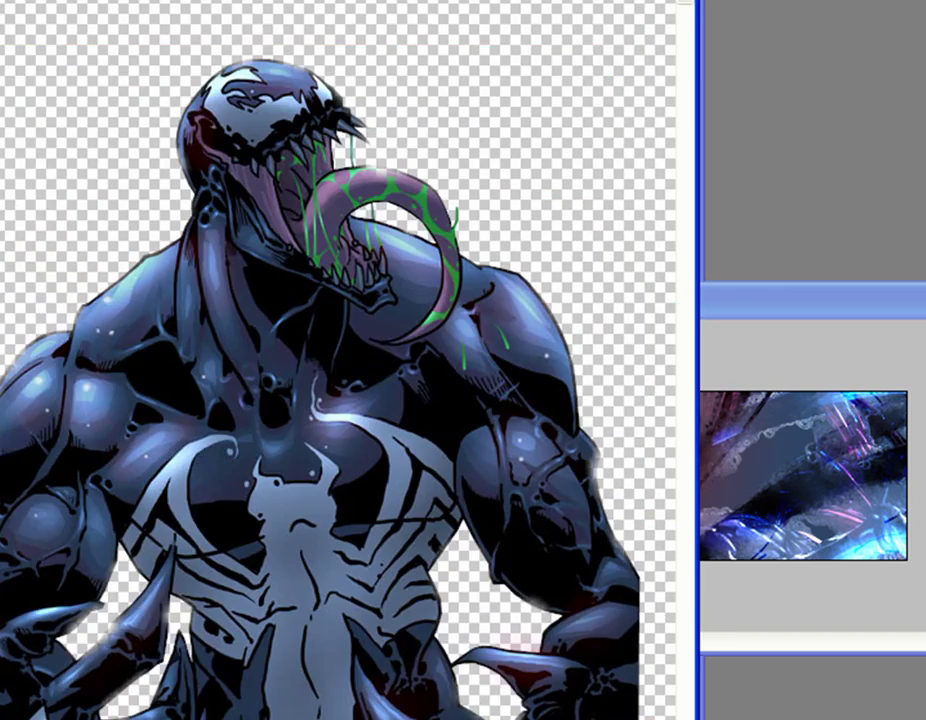
{"action": "left_click_drag", "start_coordinate": [348, 2], "coordinate": [349, 98]}
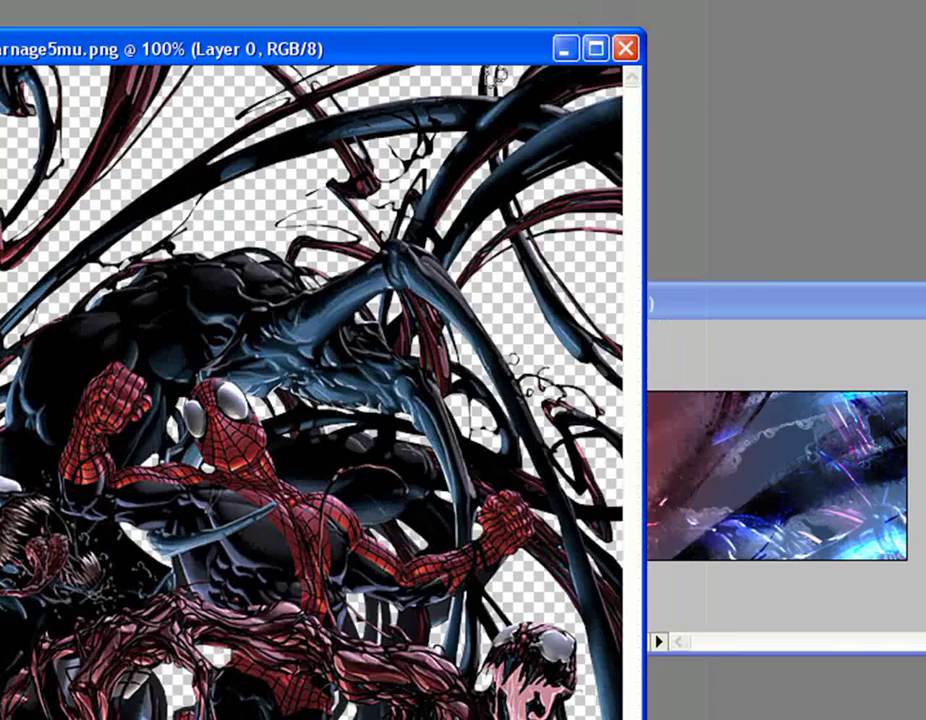
{"action": "left_click_drag", "start_coordinate": [461, 60], "coordinate": [903, 37]}
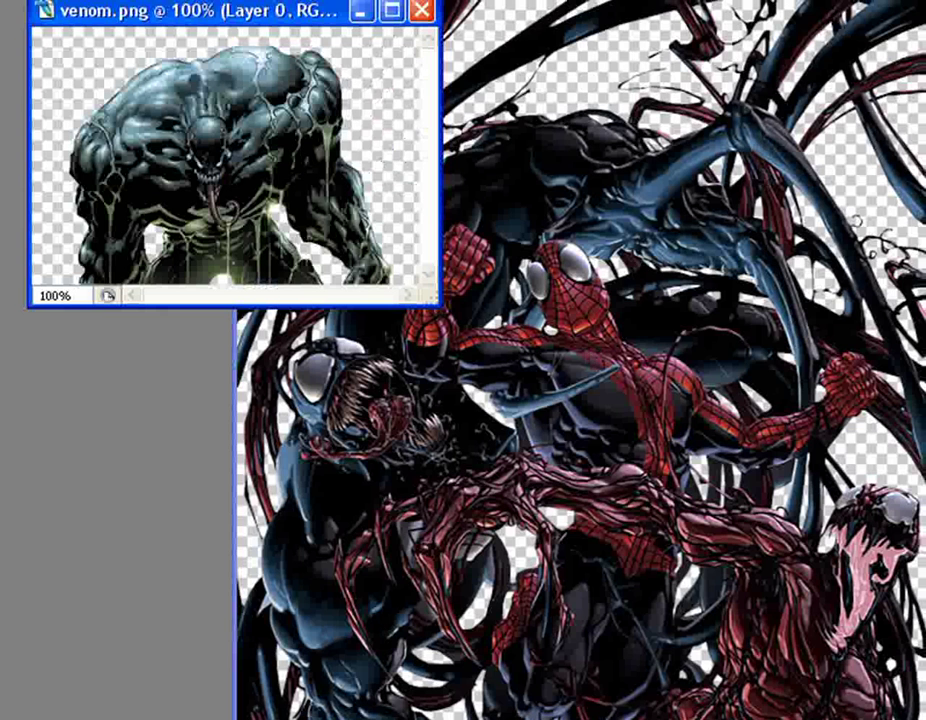
{"action": "key", "text": "ctrl+w"}
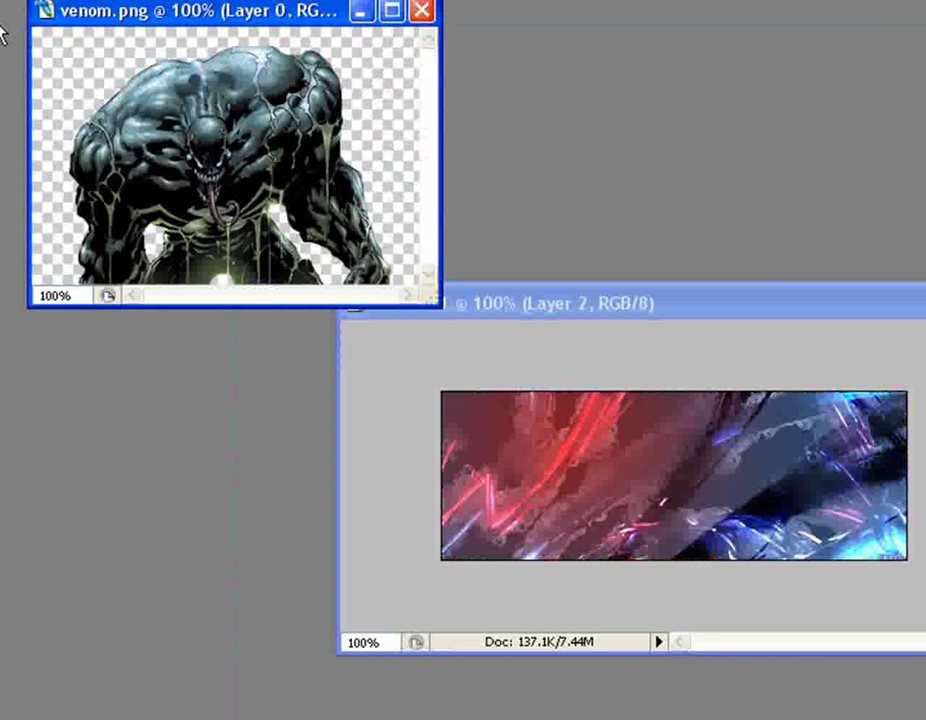
Copy the venom.png render onto the banner, scaling it down with Free Transform and placing the figure at the banner's left edge
{"action": "left_click_drag", "start_coordinate": [60, 45], "coordinate": [617, 455]}
{"action": "key", "text": "ctrl+t"}
{"action": "left_click_drag", "start_coordinate": [437, 390], "coordinate": [556, 488]}
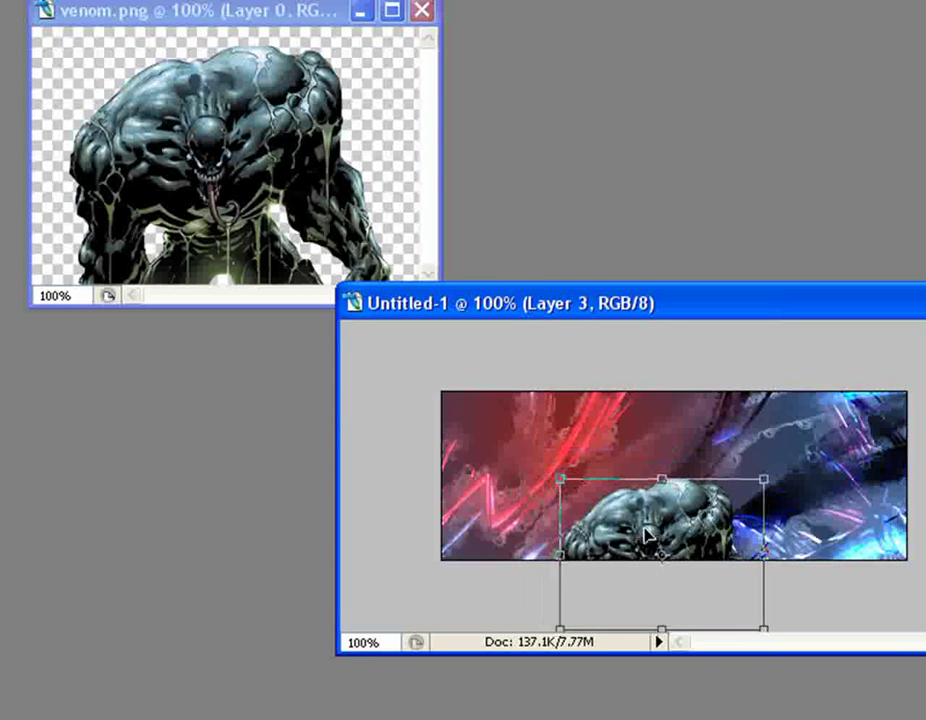
{"action": "left_click_drag", "start_coordinate": [645, 533], "coordinate": [481, 456]}
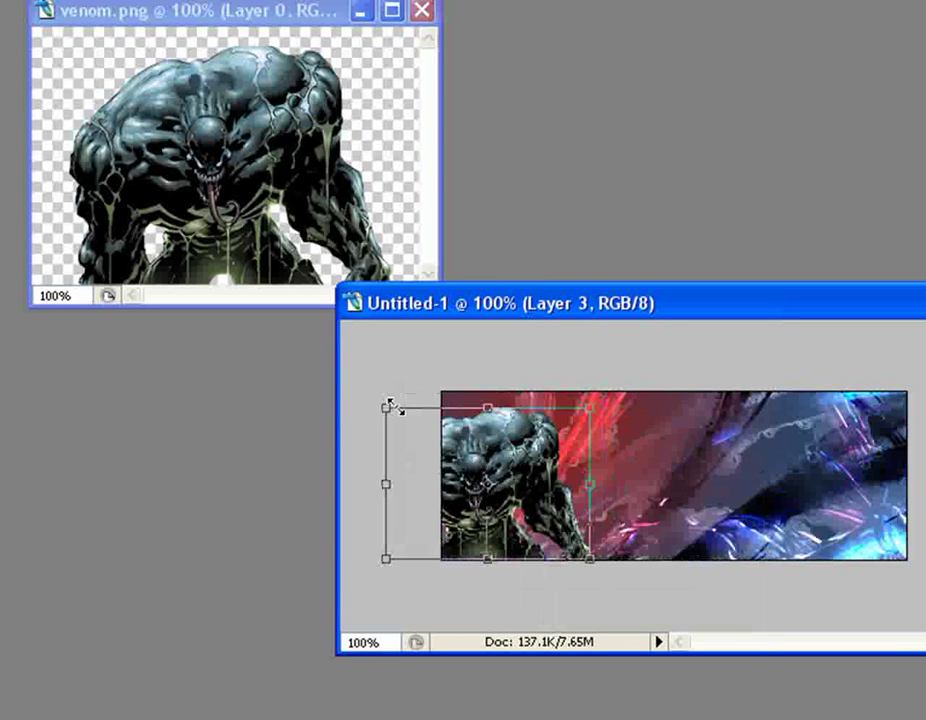
{"action": "left_click_drag", "start_coordinate": [386, 407], "coordinate": [340, 372]}
{"action": "left_click_drag", "start_coordinate": [424, 438], "coordinate": [420, 481]}
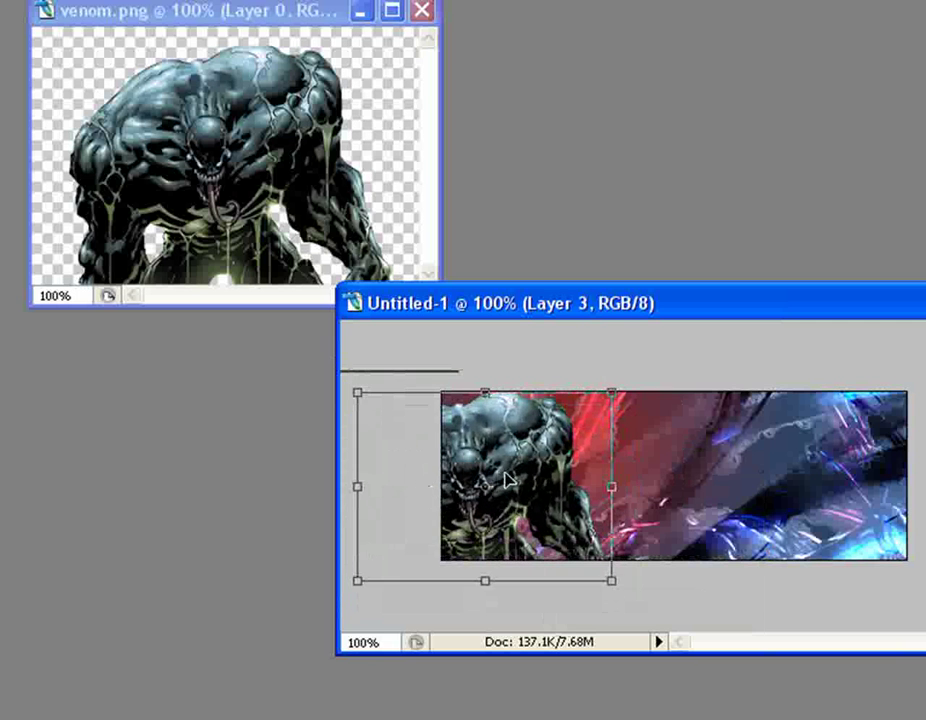
{"action": "key", "text": "Return"}
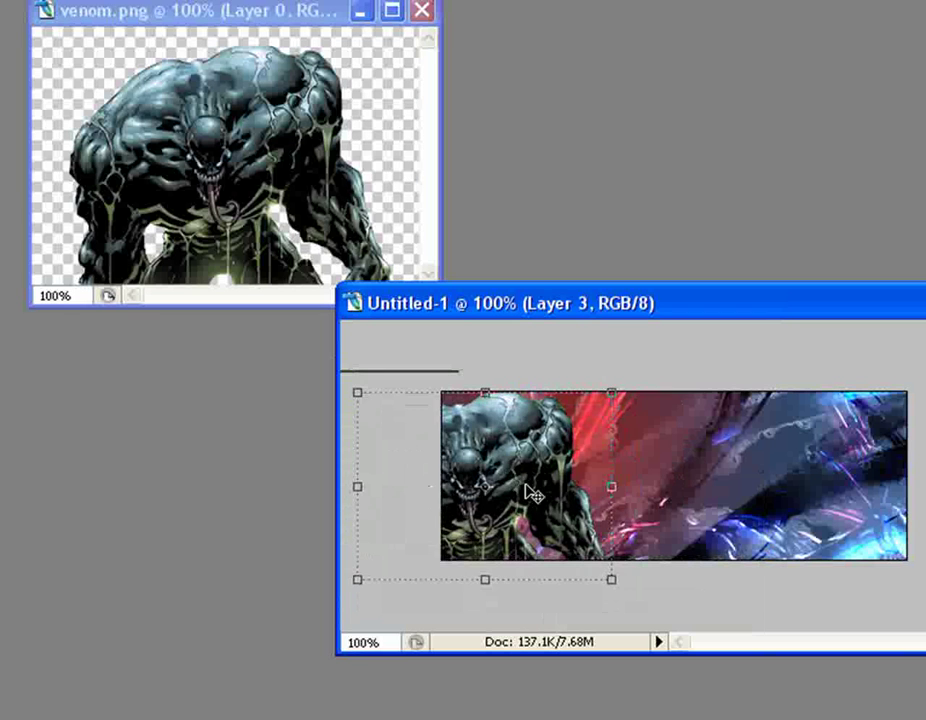
{"action": "key", "text": "Return"}
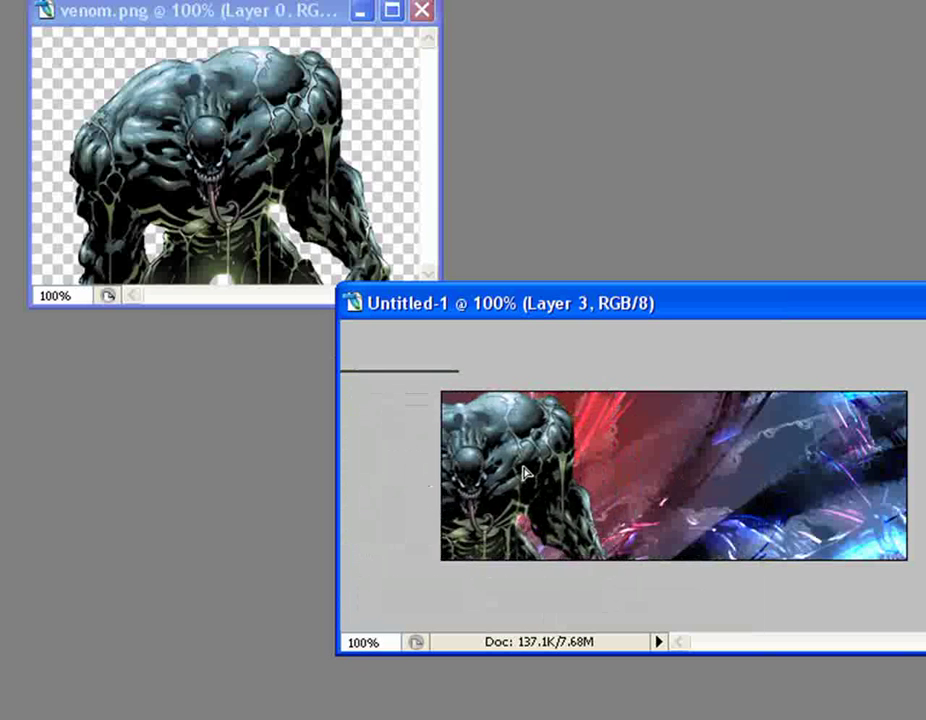
{"action": "key", "text": "ctrl+t"}
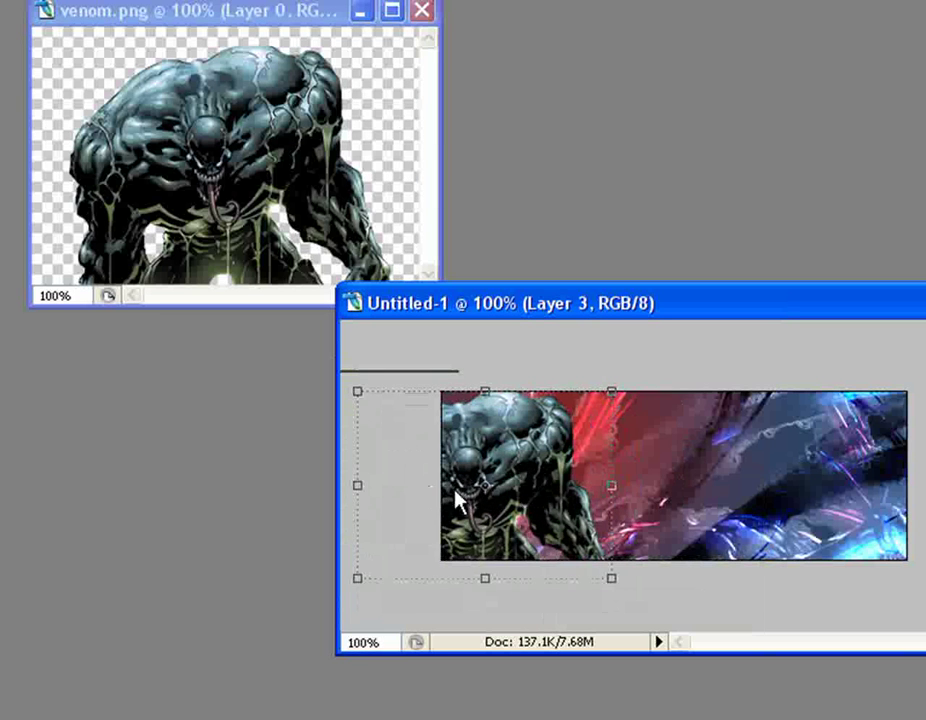
{"action": "mouse_move", "coordinate": [533, 467]}
{"action": "left_mouse_down"}
{"action": "mouse_move", "coordinate": [542, 597]}
{"action": "mouse_move", "coordinate": [533, 515]}
{"action": "mouse_move", "coordinate": [636, 575]}
{"action": "mouse_move", "coordinate": [515, 450]}
{"action": "mouse_move", "coordinate": [530, 461]}
{"action": "left_mouse_up"}
Smudge the Venom figure on Layer 3 and set the layer's blend mode to Overlay
{"action": "key", "text": "r"}
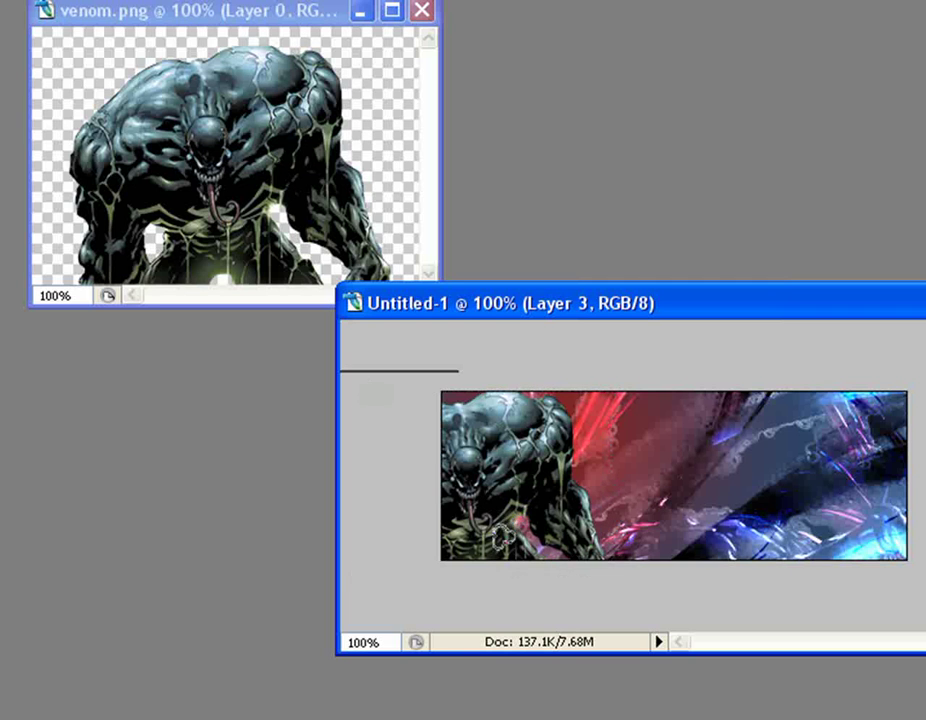
{"action": "mouse_move", "coordinate": [508, 521]}
{"action": "left_mouse_down"}
{"action": "mouse_move", "coordinate": [464, 521]}
{"action": "mouse_move", "coordinate": [457, 555]}
{"action": "mouse_move", "coordinate": [522, 550]}
{"action": "mouse_move", "coordinate": [482, 484]}
{"action": "mouse_move", "coordinate": [440, 457]}
{"action": "mouse_move", "coordinate": [500, 481]}
{"action": "mouse_move", "coordinate": [594, 556]}
{"action": "mouse_move", "coordinate": [542, 409]}
{"action": "mouse_move", "coordinate": [527, 430]}
{"action": "mouse_move", "coordinate": [462, 450]}
{"action": "left_mouse_up"}
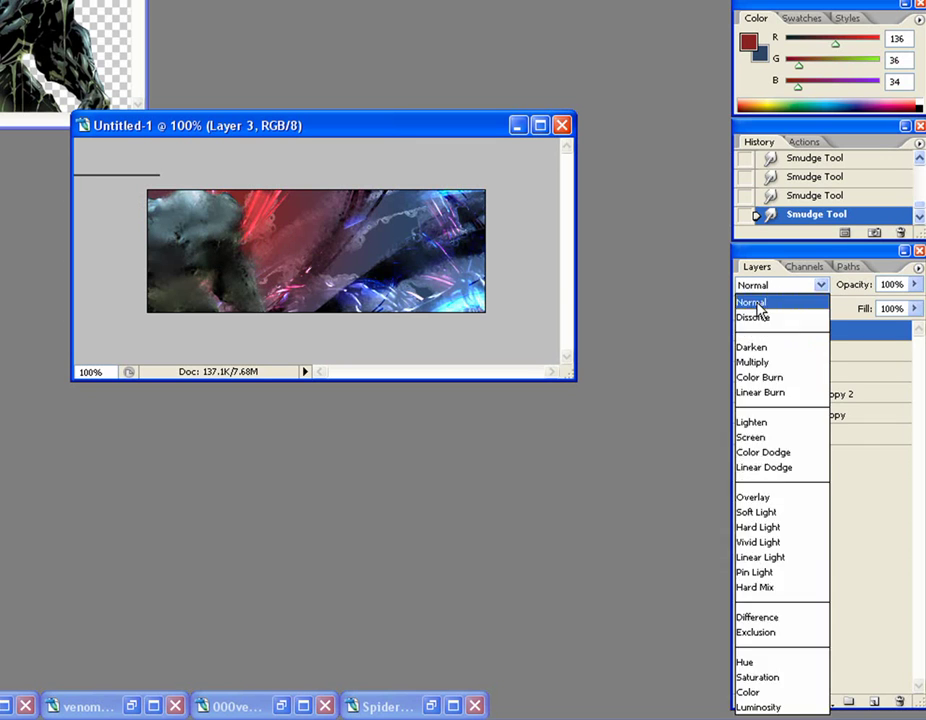
{"action": "left_click", "coordinate": [759, 499]}
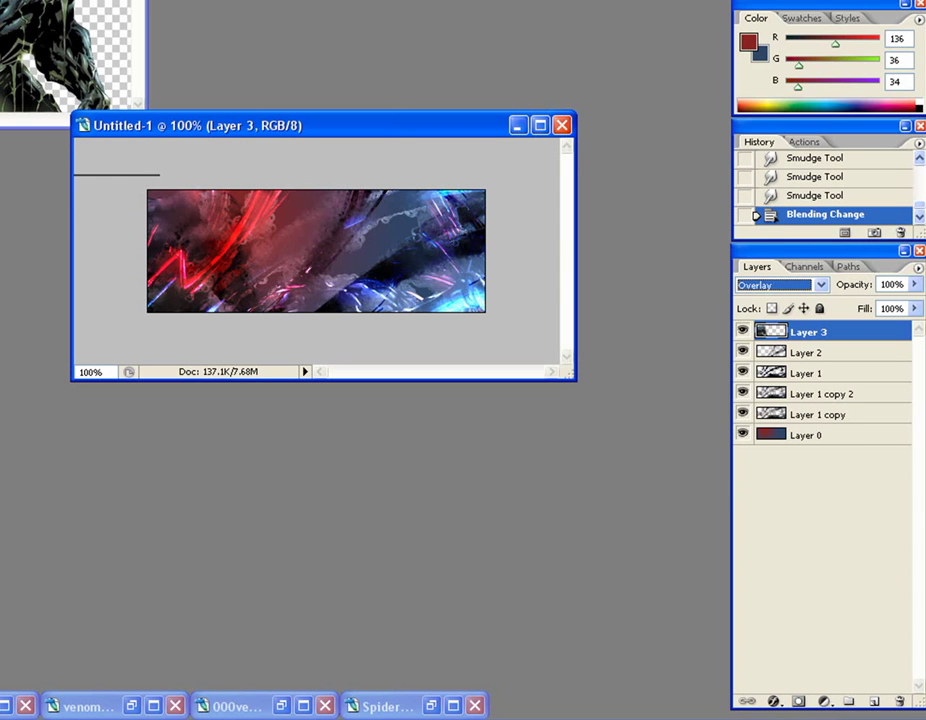
Duplicate Layer 3, move the copy up toward the banner's top-left area and smudge it
{"action": "right_click", "coordinate": [806, 333]}
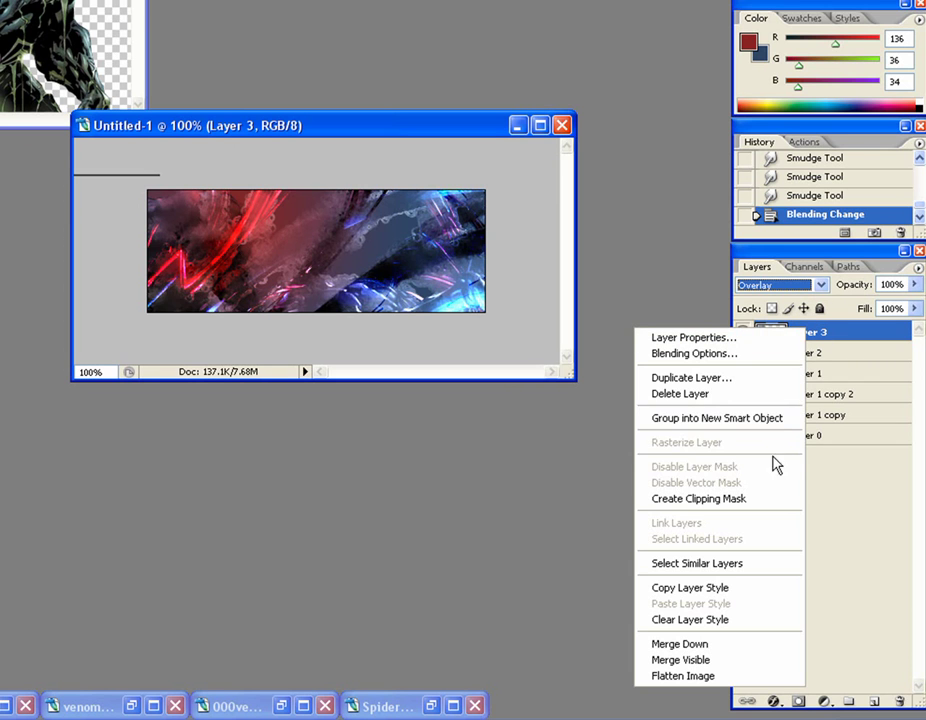
{"action": "left_click", "coordinate": [716, 379]}
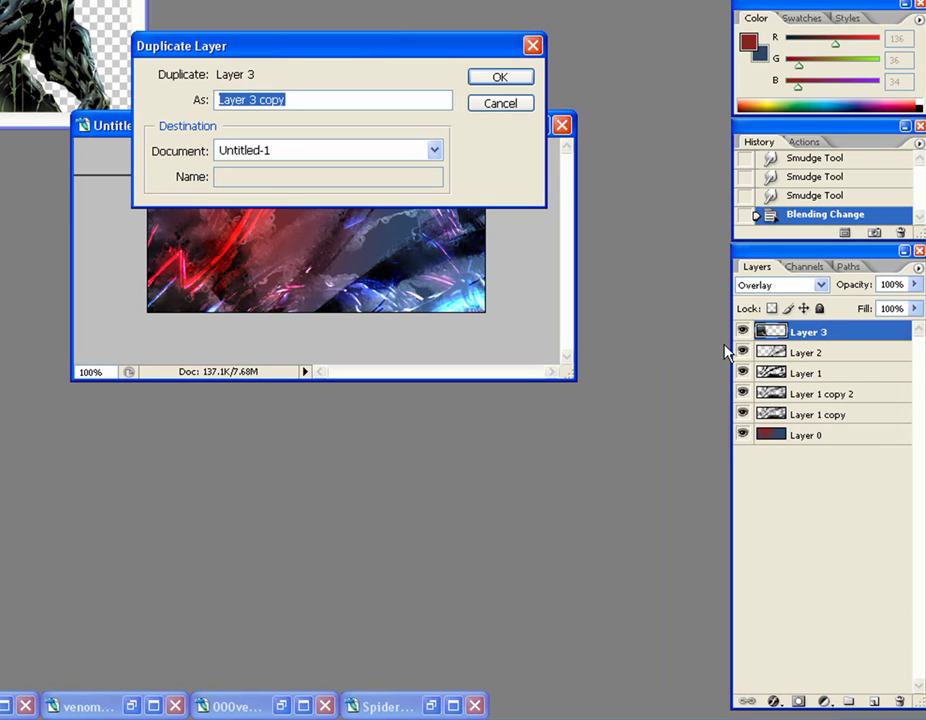
{"action": "key", "text": "Return"}
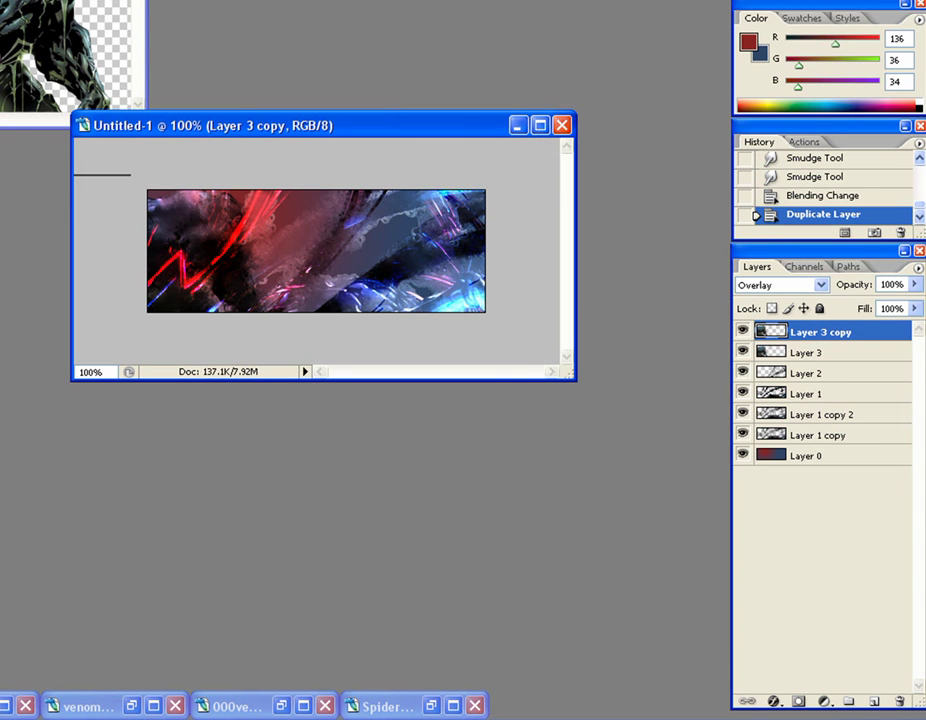
{"action": "key", "text": "v"}
{"action": "left_click_drag", "start_coordinate": [229, 259], "coordinate": [252, 183]}
{"action": "key", "text": "e"}
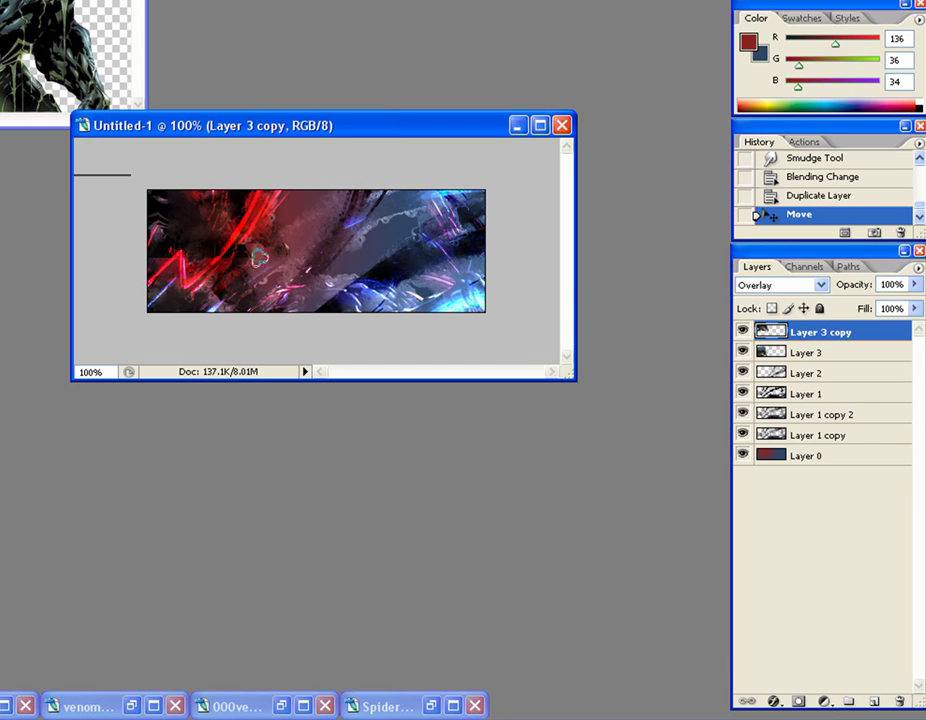
{"action": "left_click_drag", "start_coordinate": [230, 255], "coordinate": [166, 271]}
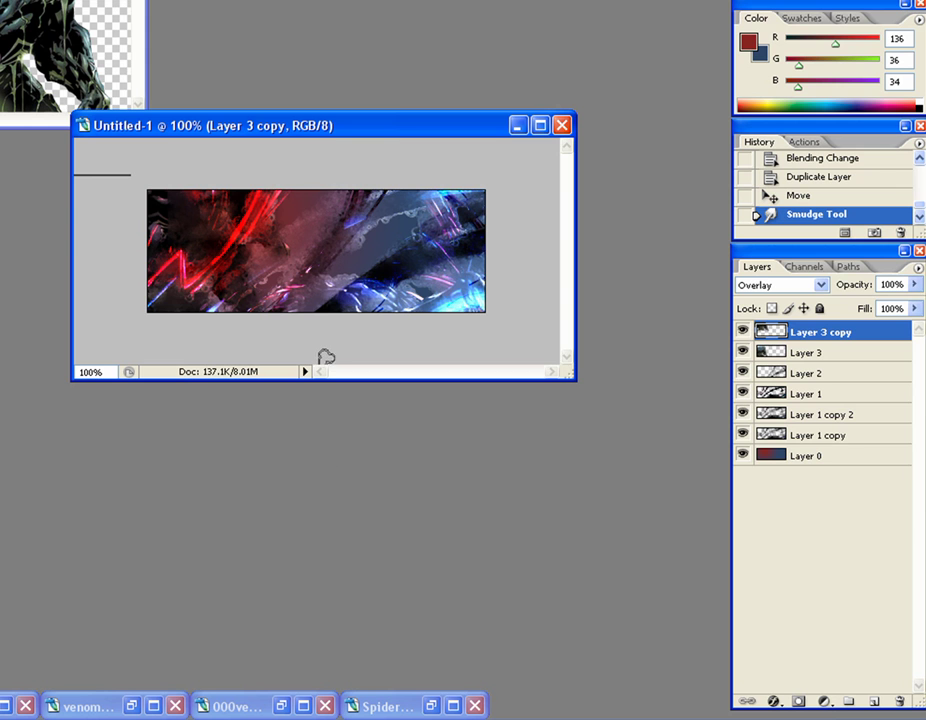
Bring up the venomcarnage.png render from the minimized documents and place its window below the banner
{"action": "left_click", "coordinate": [402, 708]}
{"action": "left_click", "coordinate": [404, 710]}
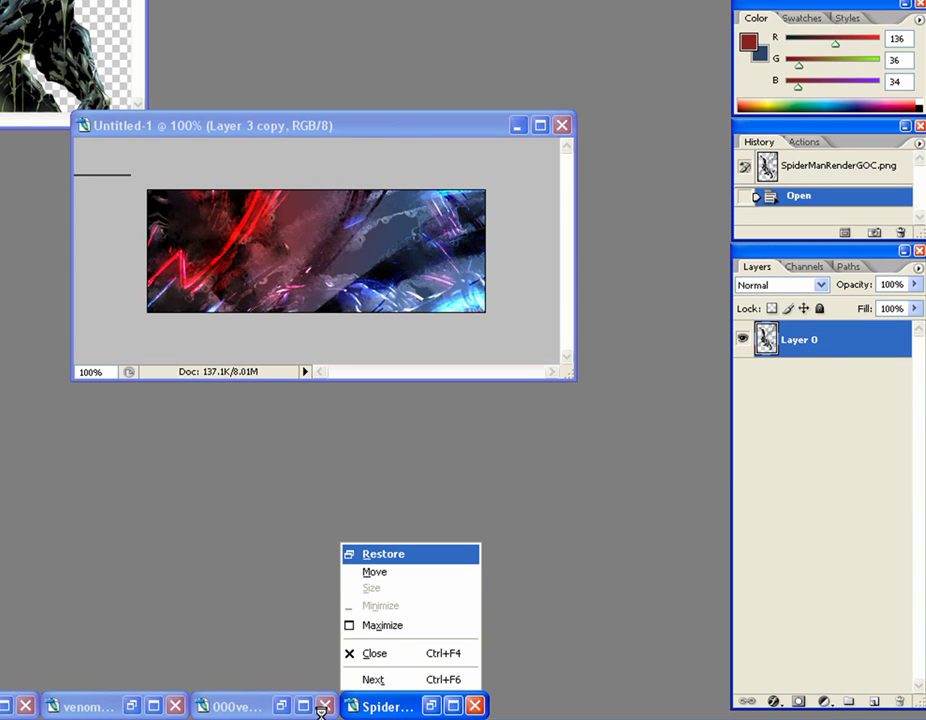
{"action": "left_click", "coordinate": [250, 705]}
{"action": "left_click", "coordinate": [250, 705]}
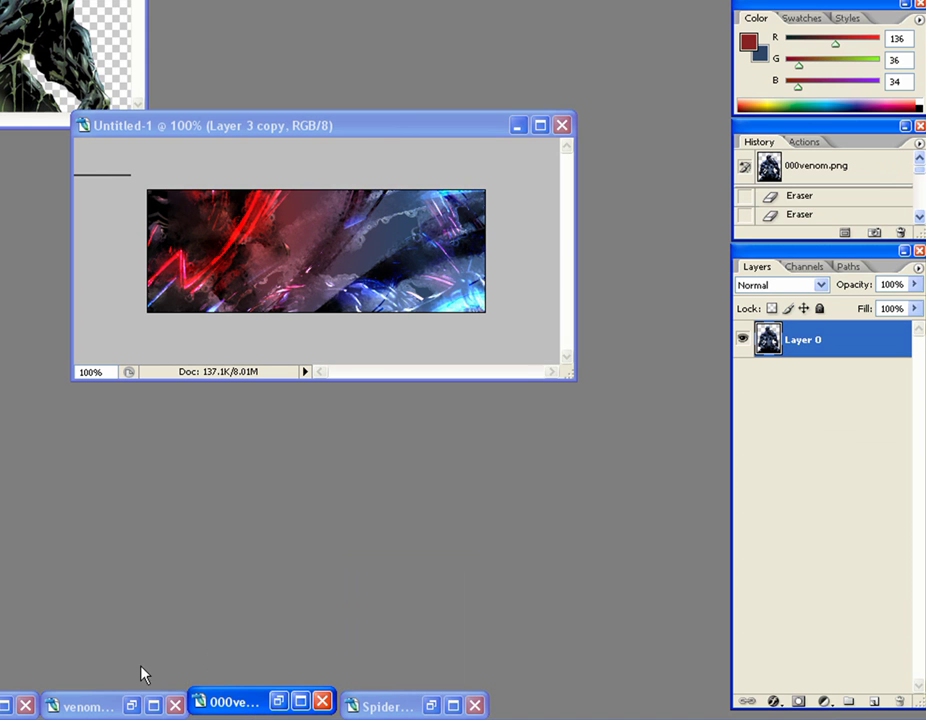
{"action": "left_click", "coordinate": [100, 707]}
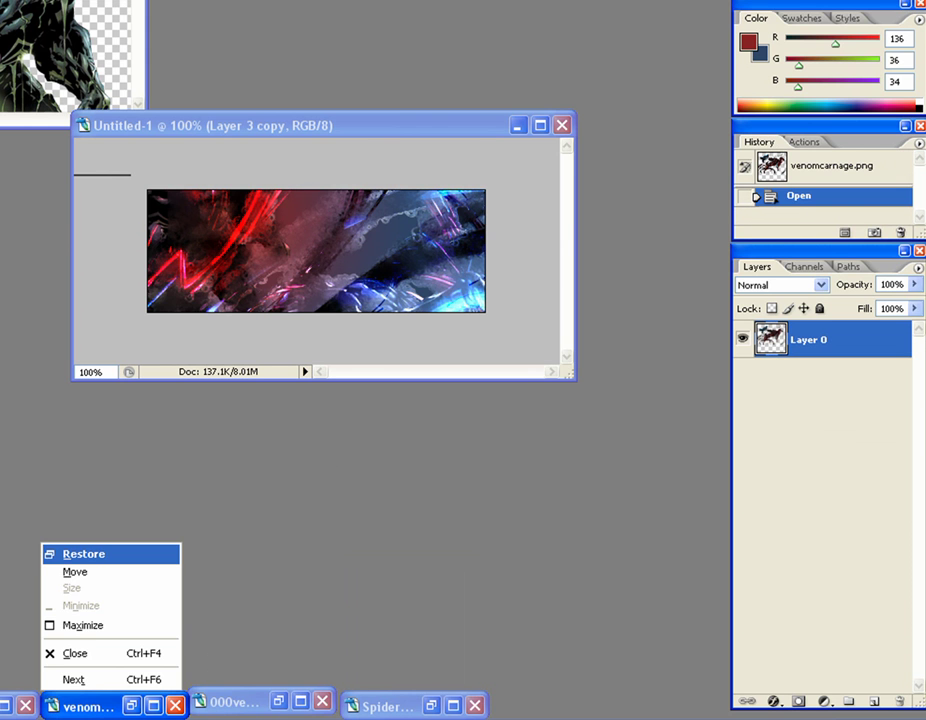
{"action": "double_click", "coordinate": [99, 707]}
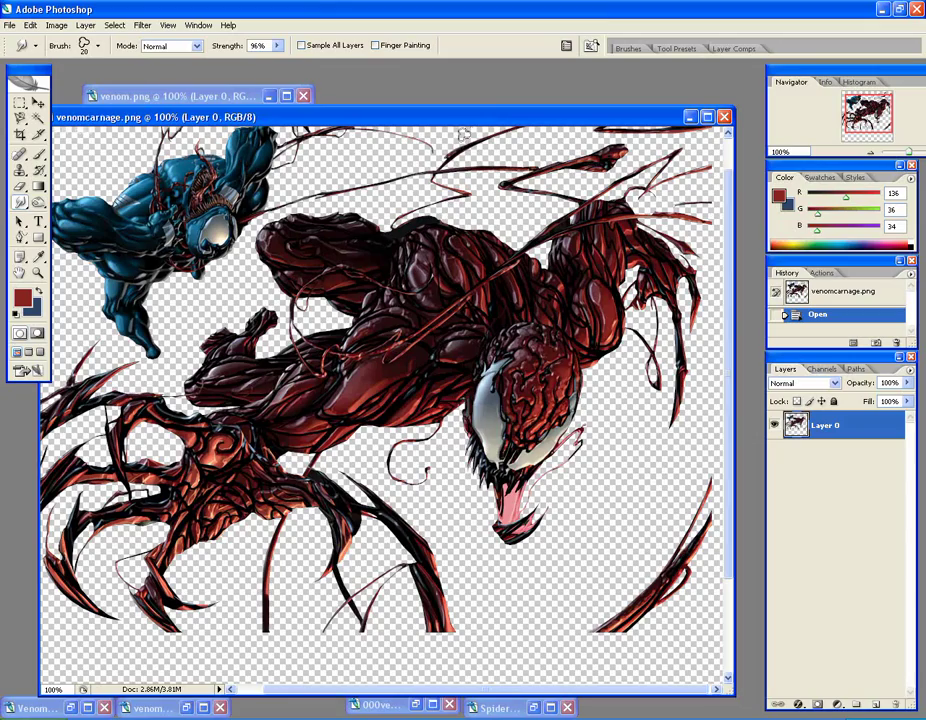
{"action": "left_click_drag", "start_coordinate": [430, 117], "coordinate": [633, 408]}
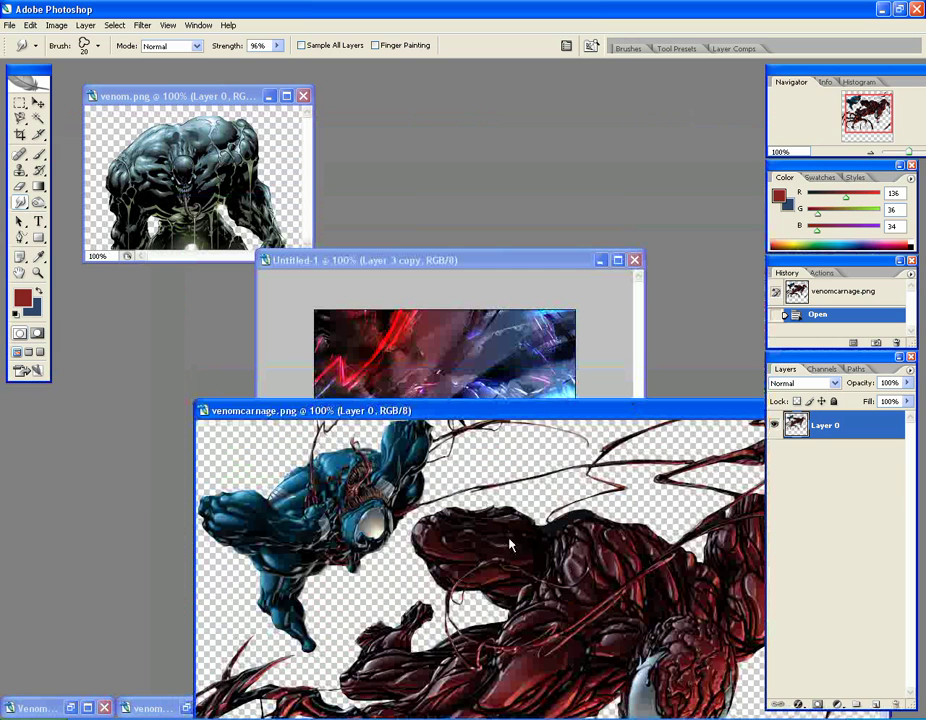
Copy the venomcarnage.png render onto the banner and position its dark tentacles over the banner's lower-right corner
{"action": "left_click", "coordinate": [39, 104]}
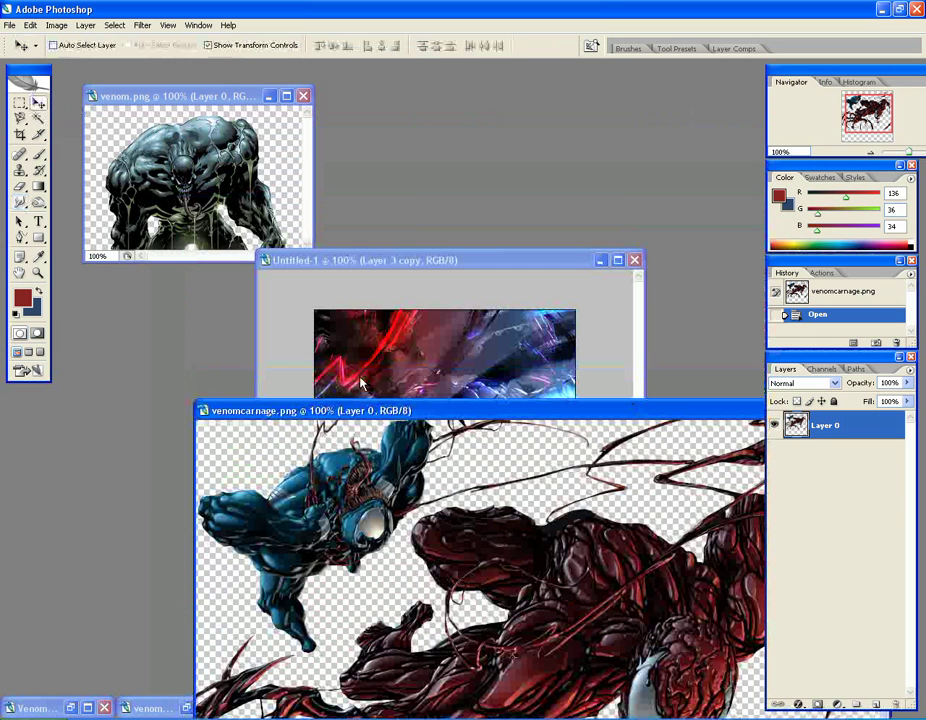
{"action": "left_click_drag", "start_coordinate": [438, 570], "coordinate": [400, 335]}
{"action": "left_click_drag", "start_coordinate": [459, 350], "coordinate": [560, 385]}
{"action": "left_click_drag", "start_coordinate": [648, 428], "coordinate": [565, 412]}
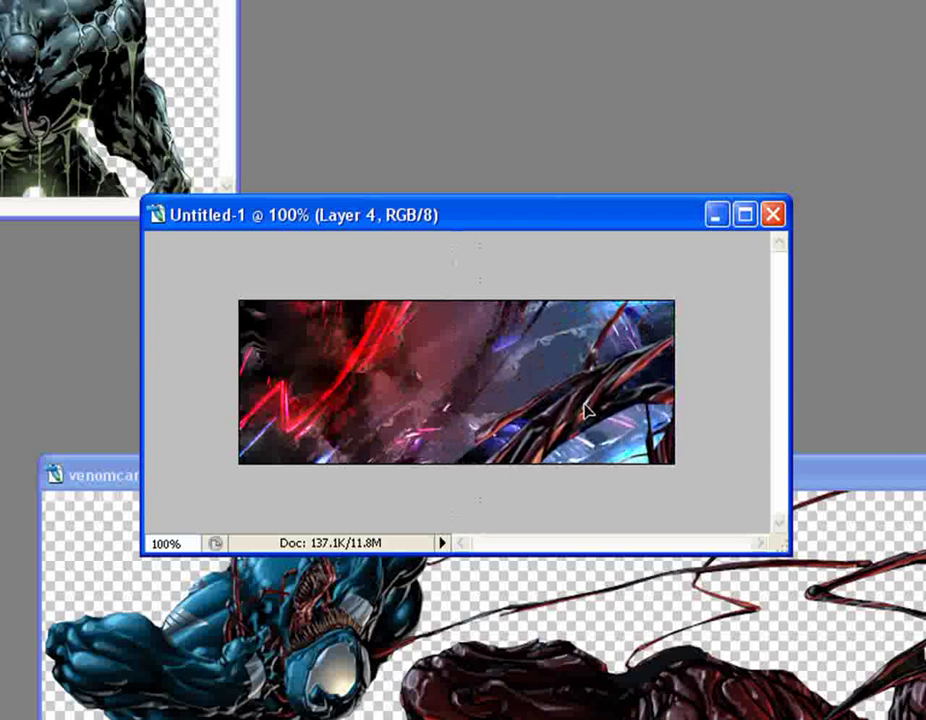
{"action": "left_click_drag", "start_coordinate": [576, 442], "coordinate": [588, 419]}
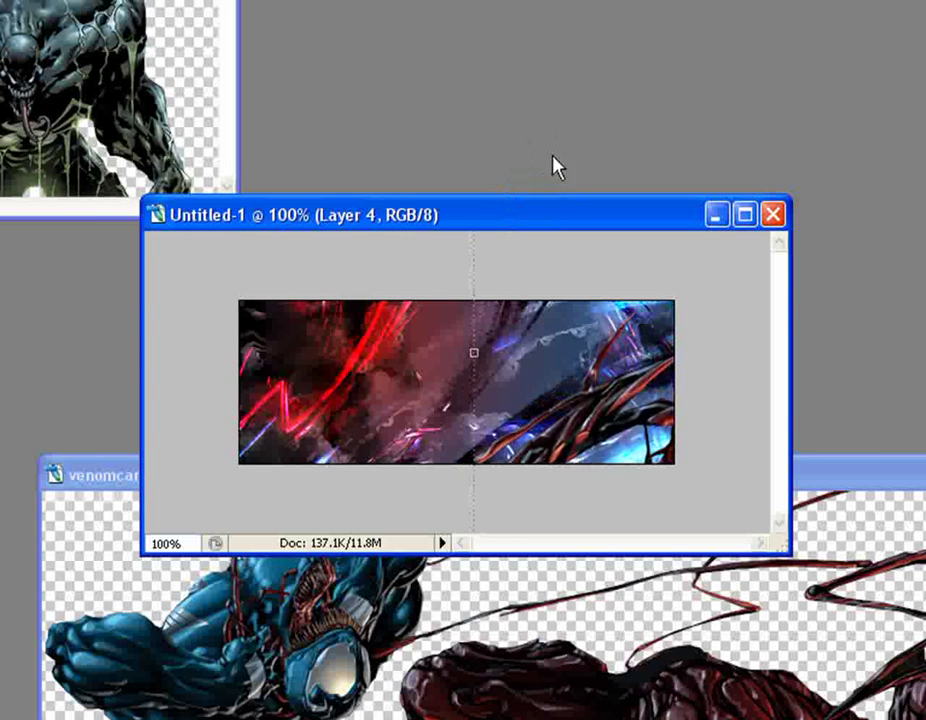
{"action": "mouse_move", "coordinate": [581, 436]}
{"action": "left_mouse_down"}
{"action": "mouse_move", "coordinate": [585, 426]}
{"action": "mouse_move", "coordinate": [593, 436]}
{"action": "left_mouse_up"}
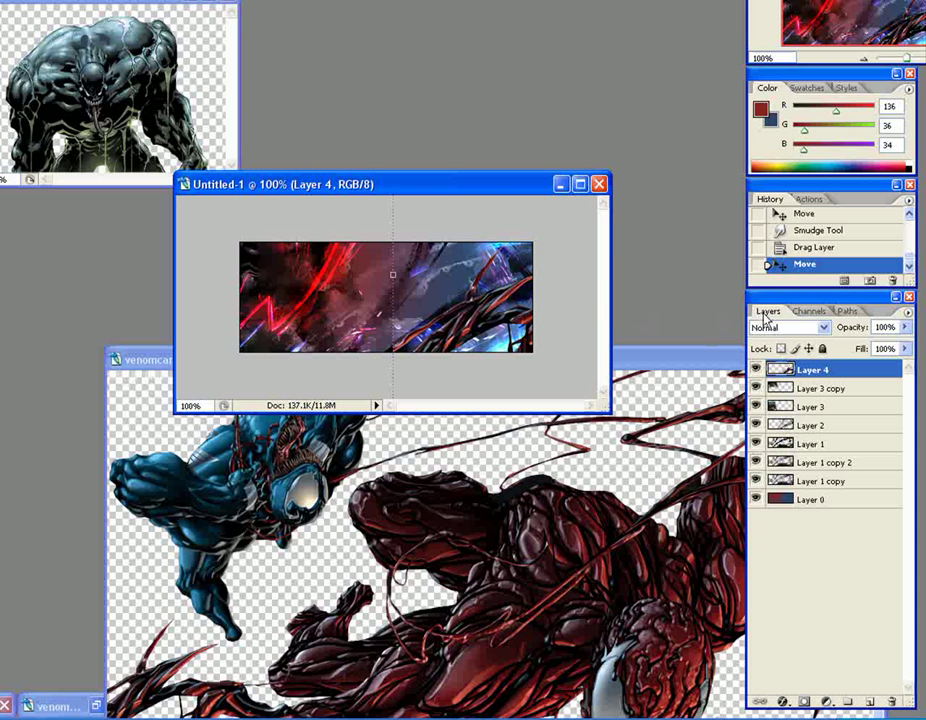
Set Layer 4's blend mode to Hard Light and shift the tentacles slightly down in the banner's lower-right corner
{"action": "left_click", "coordinate": [772, 327]}
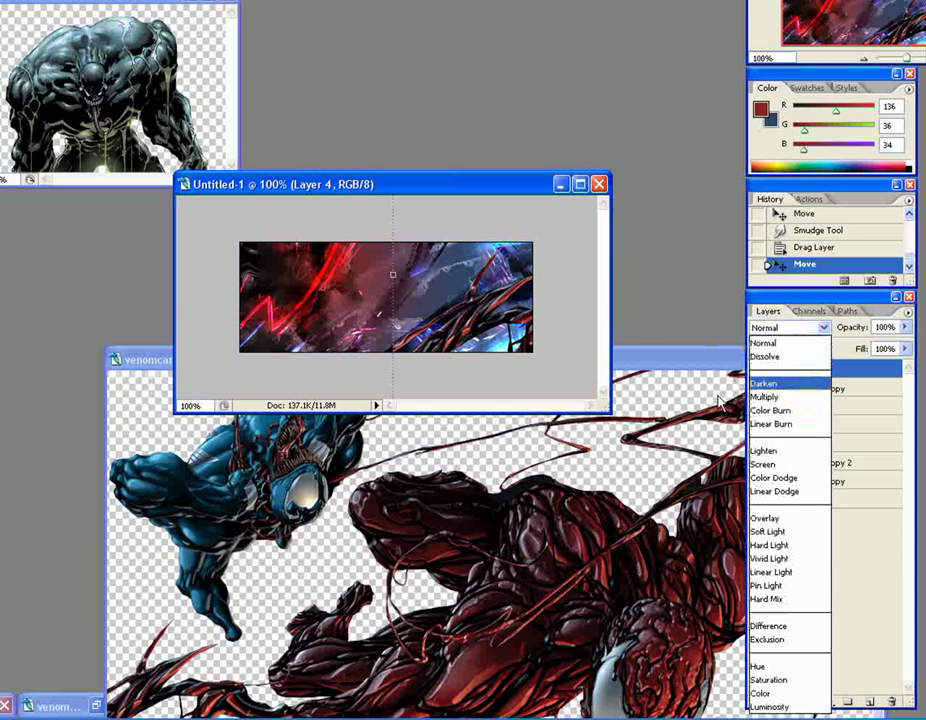
{"action": "left_click", "coordinate": [768, 546]}
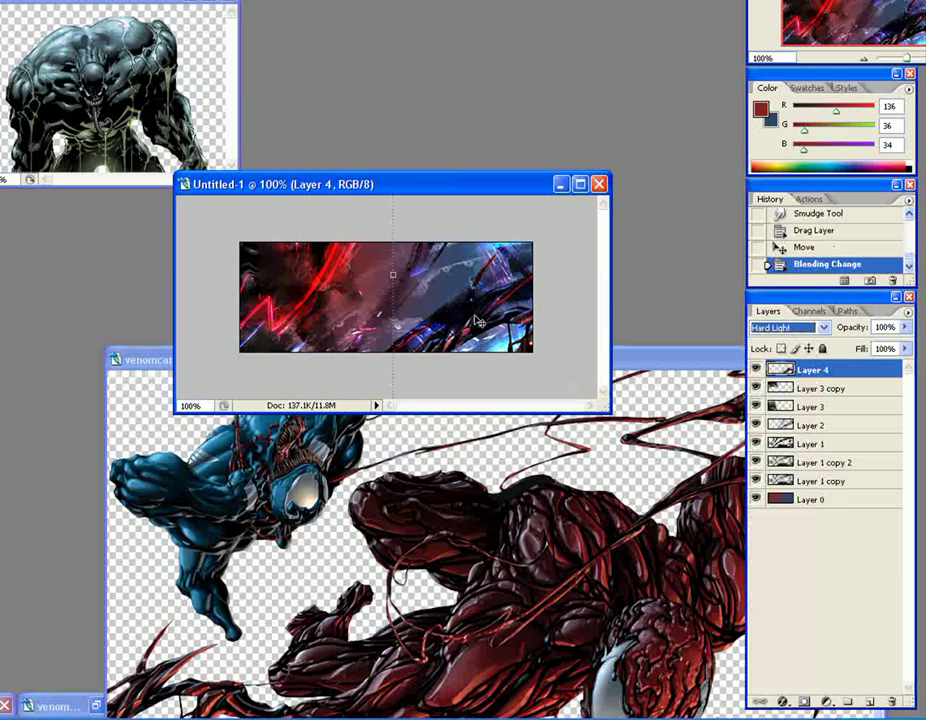
{"action": "mouse_move", "coordinate": [475, 316]}
{"action": "left_mouse_down"}
{"action": "mouse_move", "coordinate": [480, 304]}
{"action": "mouse_move", "coordinate": [451, 329]}
{"action": "mouse_move", "coordinate": [476, 338]}
{"action": "mouse_move", "coordinate": [481, 330]}
{"action": "left_mouse_up"}
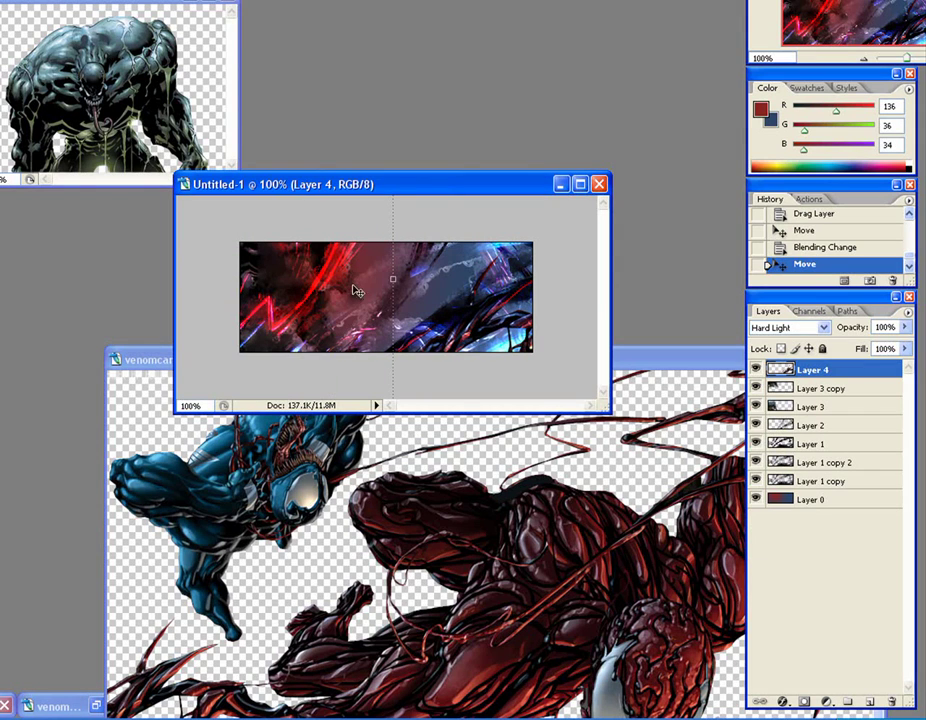
Delete Layer 3 and reposition Layer 3 copy lower over the banner's left end
{"action": "left_click", "coordinate": [801, 389]}
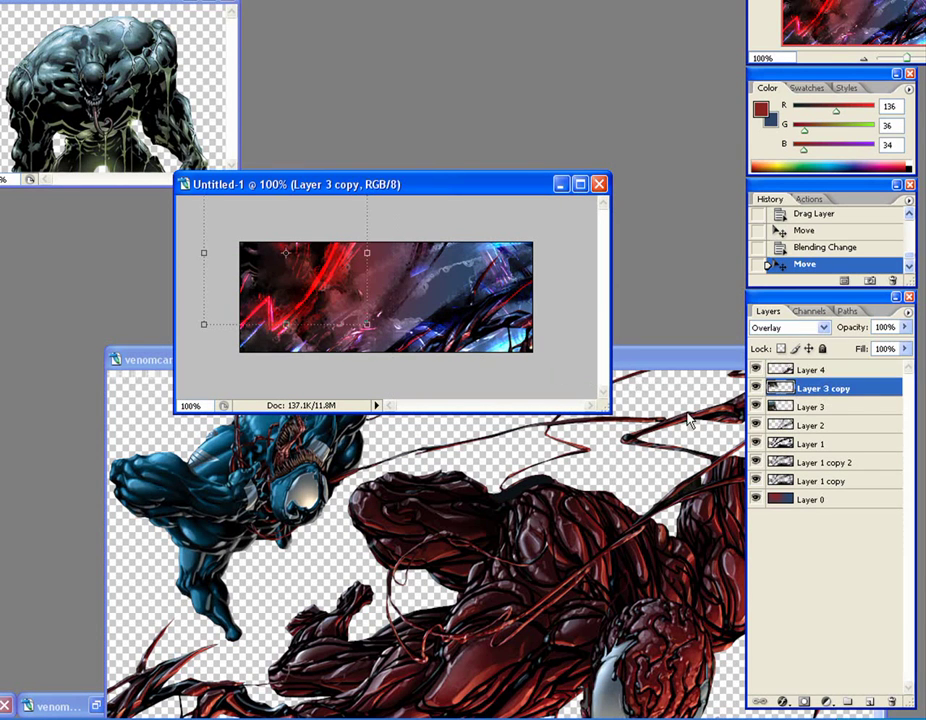
{"action": "mouse_move", "coordinate": [271, 285]}
{"action": "left_mouse_down"}
{"action": "mouse_move", "coordinate": [256, 407]}
{"action": "mouse_move", "coordinate": [269, 477]}
{"action": "mouse_move", "coordinate": [173, 253]}
{"action": "left_mouse_up"}
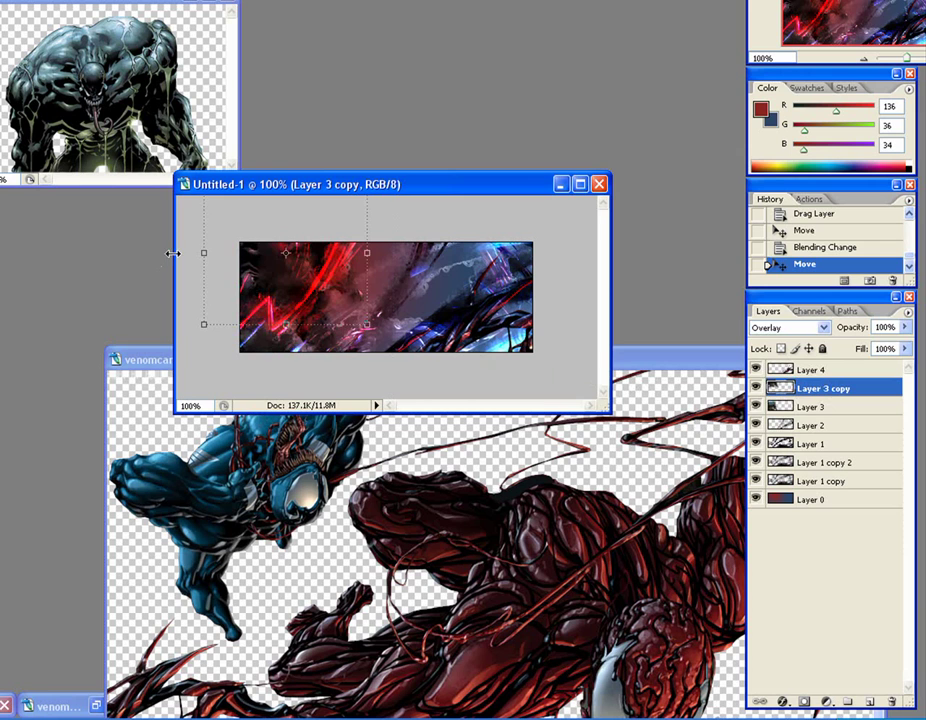
{"action": "left_click", "coordinate": [788, 407]}
{"action": "left_click_drag", "start_coordinate": [292, 317], "coordinate": [396, 340]}
{"action": "key", "text": "Delete"}
{"action": "left_click_drag", "start_coordinate": [363, 304], "coordinate": [289, 338]}
{"action": "left_click", "coordinate": [820, 389]}
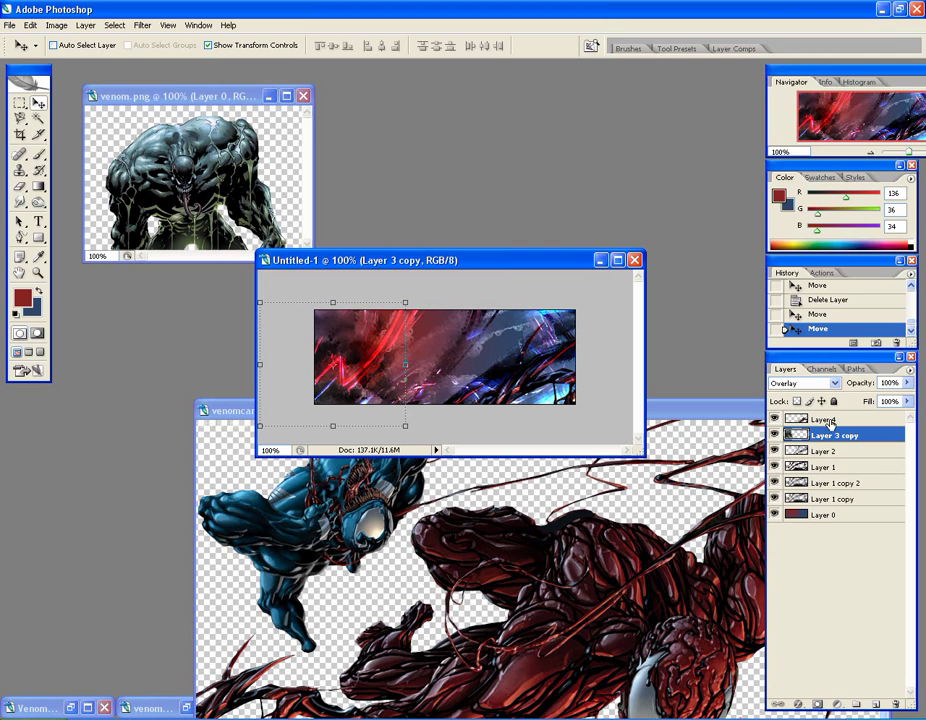
Minimize the venomcarnage.png document and bring up the 000venom.png render beside the banner
{"action": "left_click", "coordinate": [818, 420]}
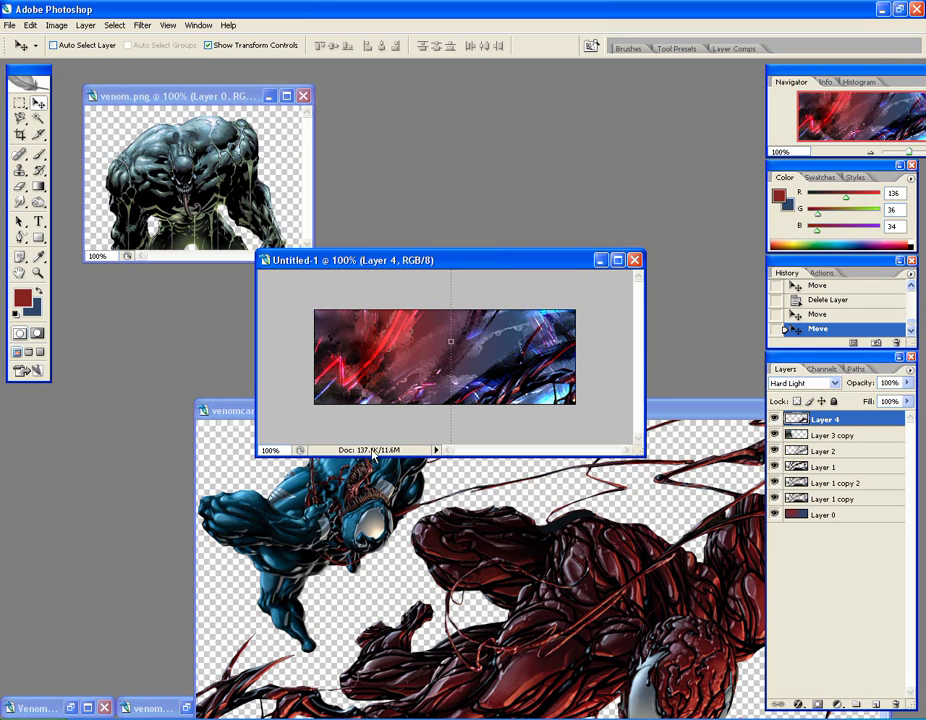
{"action": "left_click", "coordinate": [249, 419]}
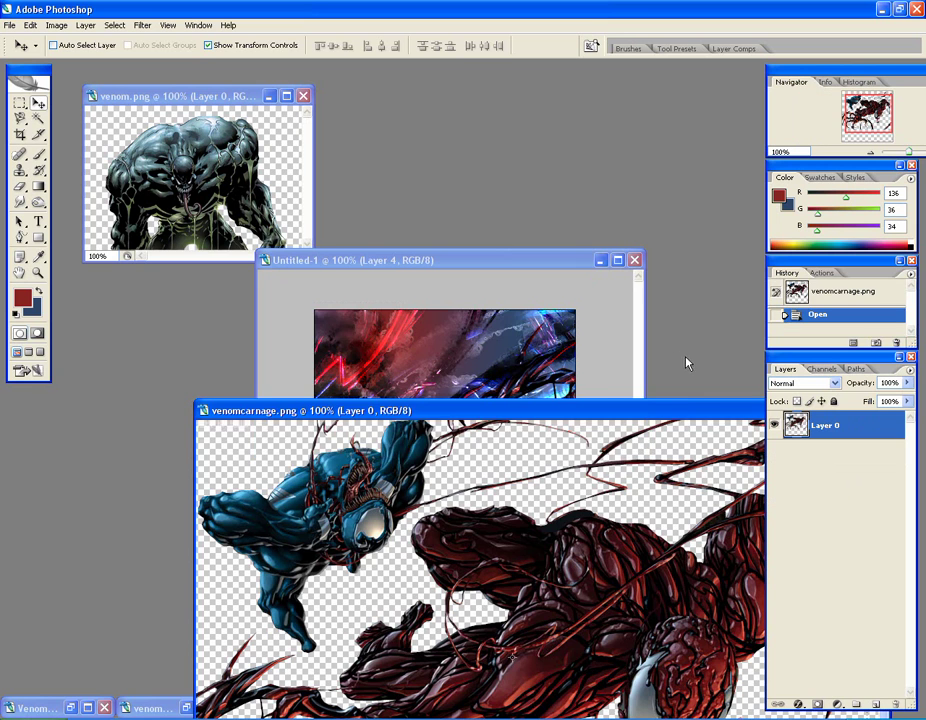
{"action": "left_click_drag", "start_coordinate": [668, 411], "coordinate": [478, 315]}
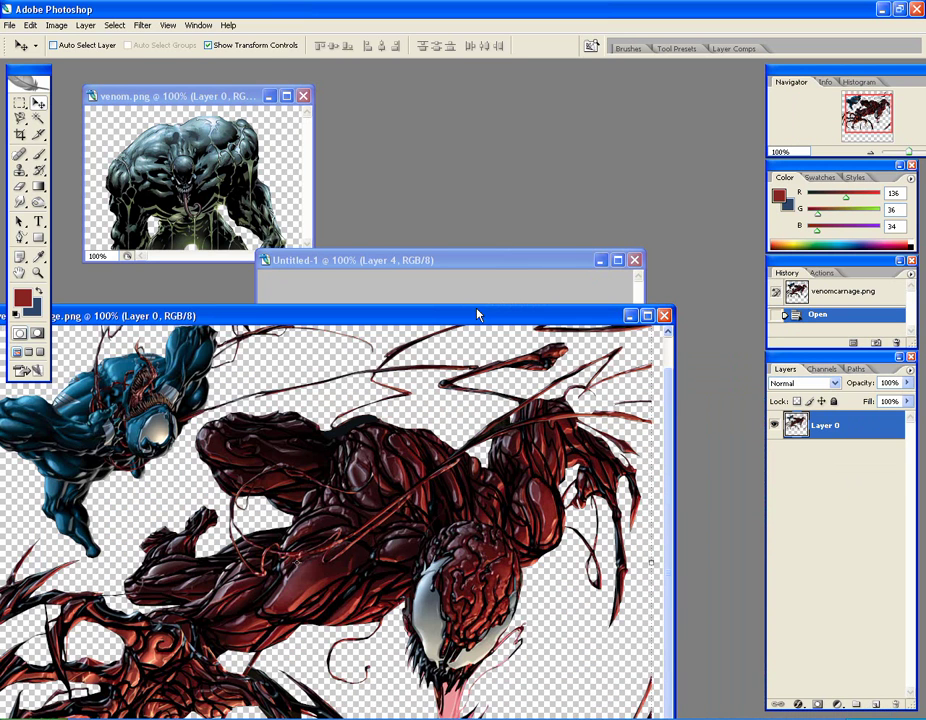
{"action": "left_click", "coordinate": [629, 316]}
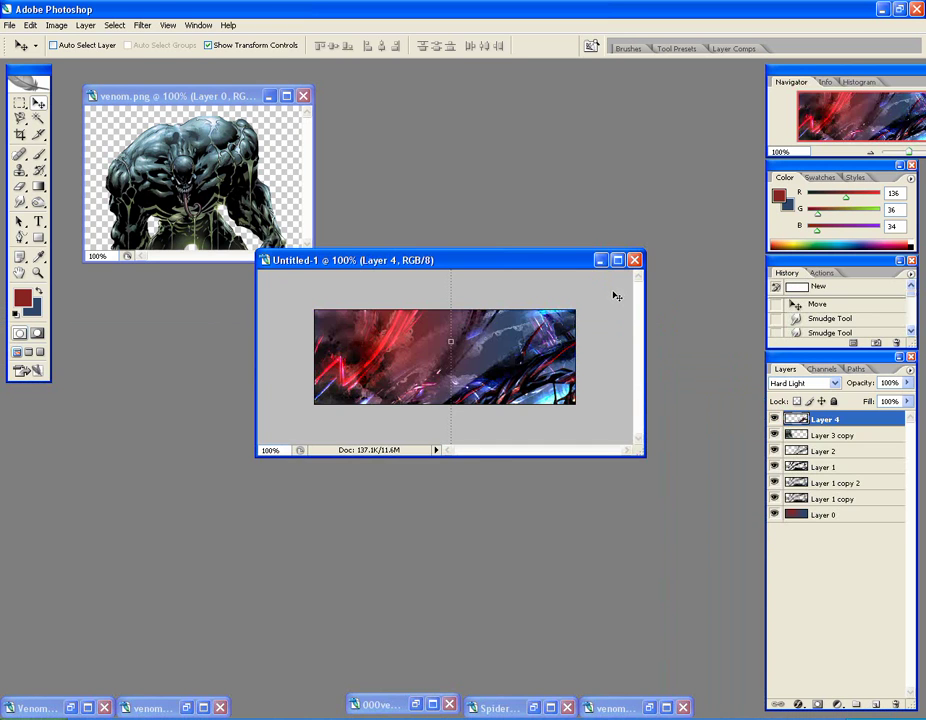
{"action": "left_click", "coordinate": [397, 699]}
{"action": "double_click", "coordinate": [377, 711]}
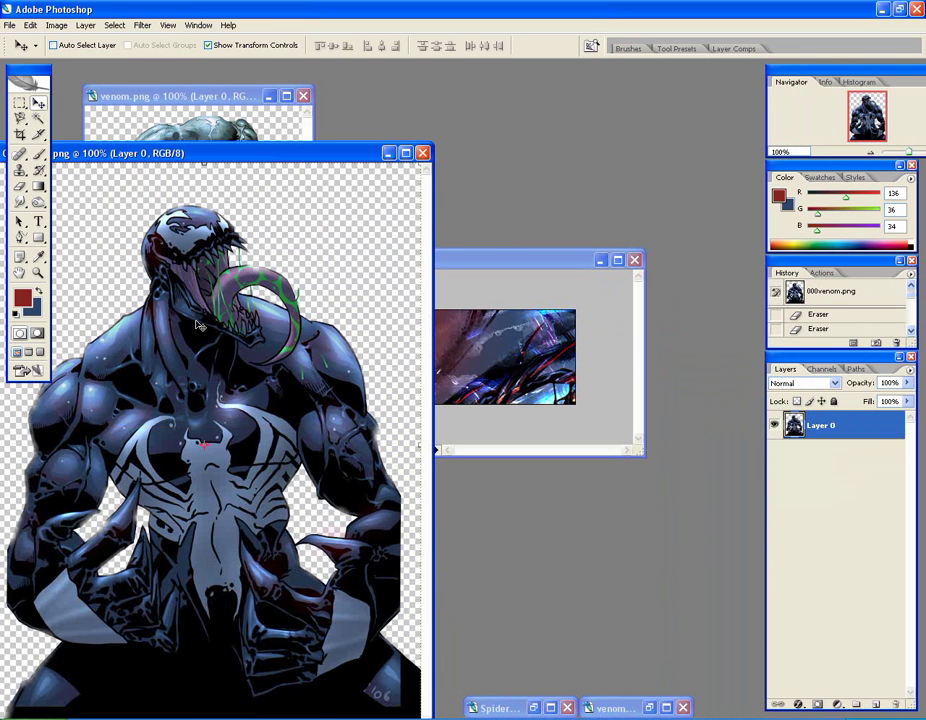
Copy the 000venom.png render onto the banner, enlarge the banner's window and scale the figure down with Free Transform
{"action": "left_click_drag", "start_coordinate": [202, 324], "coordinate": [482, 369]}
{"action": "left_click_drag", "start_coordinate": [644, 456], "coordinate": [775, 601]}
{"action": "left_click_drag", "start_coordinate": [602, 268], "coordinate": [420, 206]}
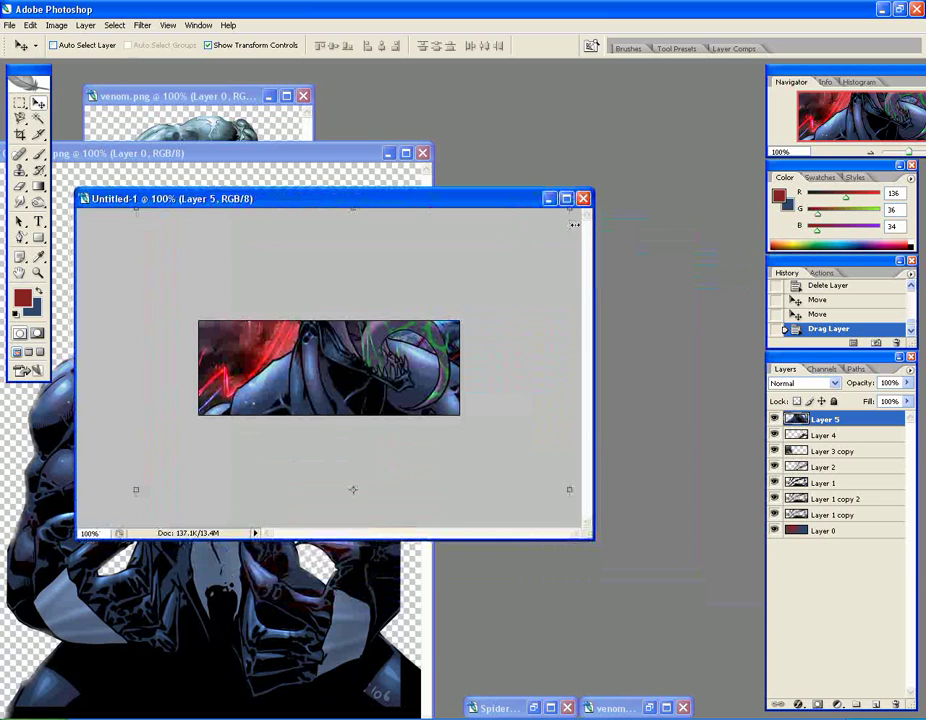
{"action": "left_click_drag", "start_coordinate": [600, 530], "coordinate": [748, 700]}
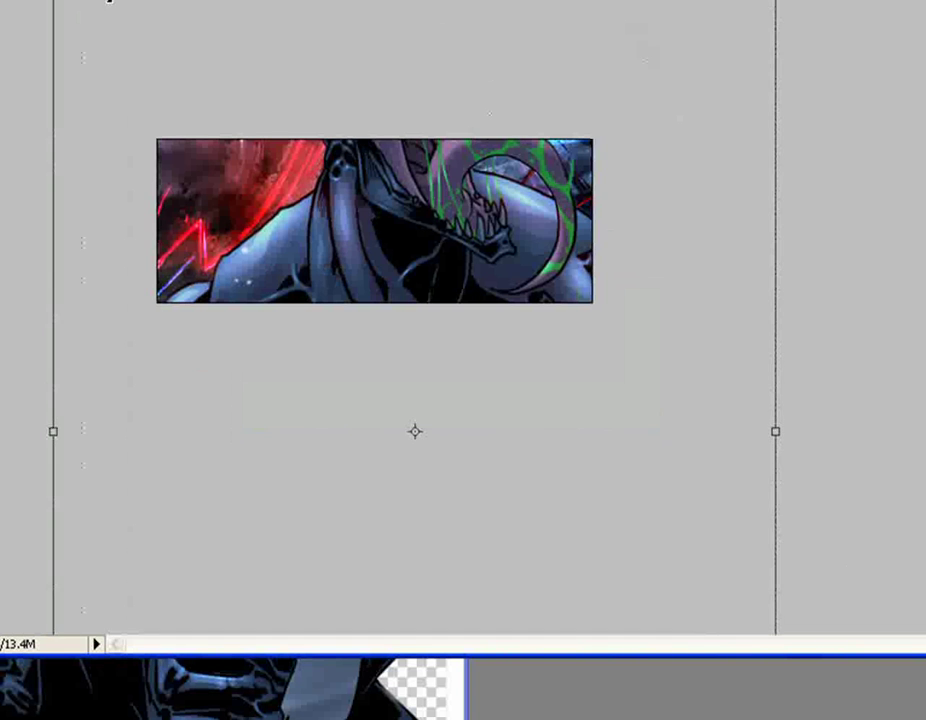
{"action": "left_click_drag", "start_coordinate": [114, 1], "coordinate": [378, 271]}
{"action": "left_click_drag", "start_coordinate": [531, 500], "coordinate": [382, 306]}
{"action": "left_click_drag", "start_coordinate": [159, 67], "coordinate": [356, 270]}
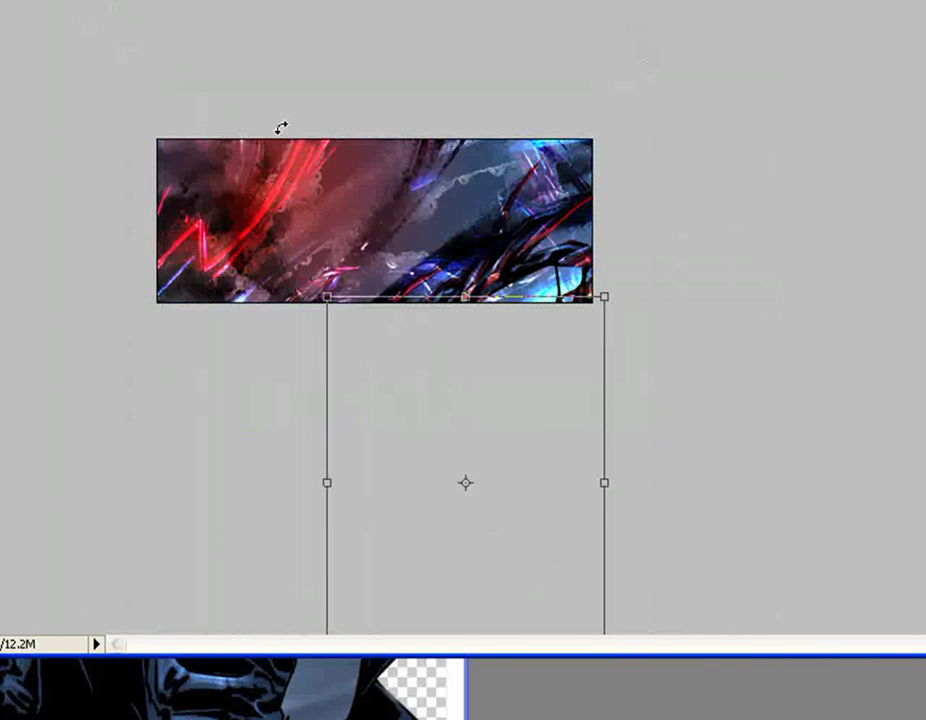